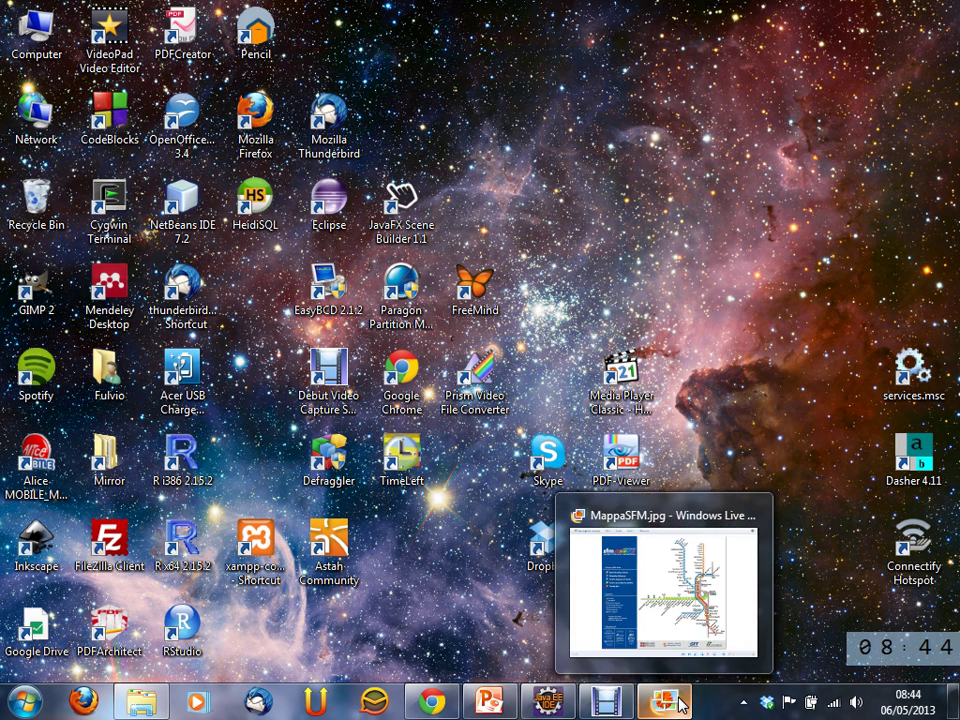
Step: Open the MappaSFM.jpg railway map in Windows Live Photo Gallery and enlarge it to examine the lines and stations
click(678, 702)
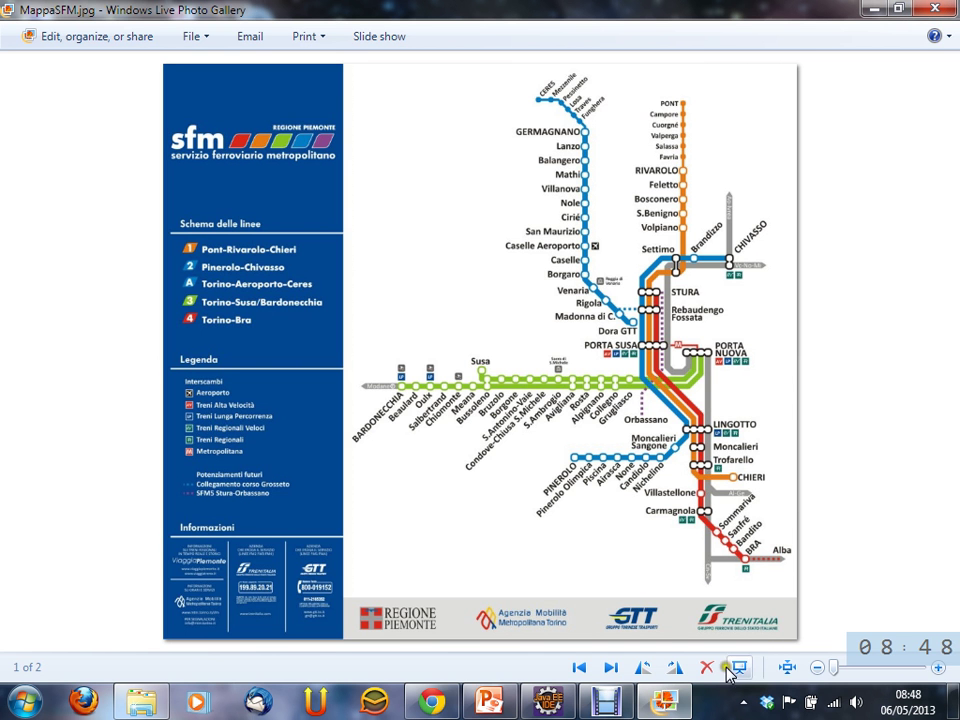
click(937, 667)
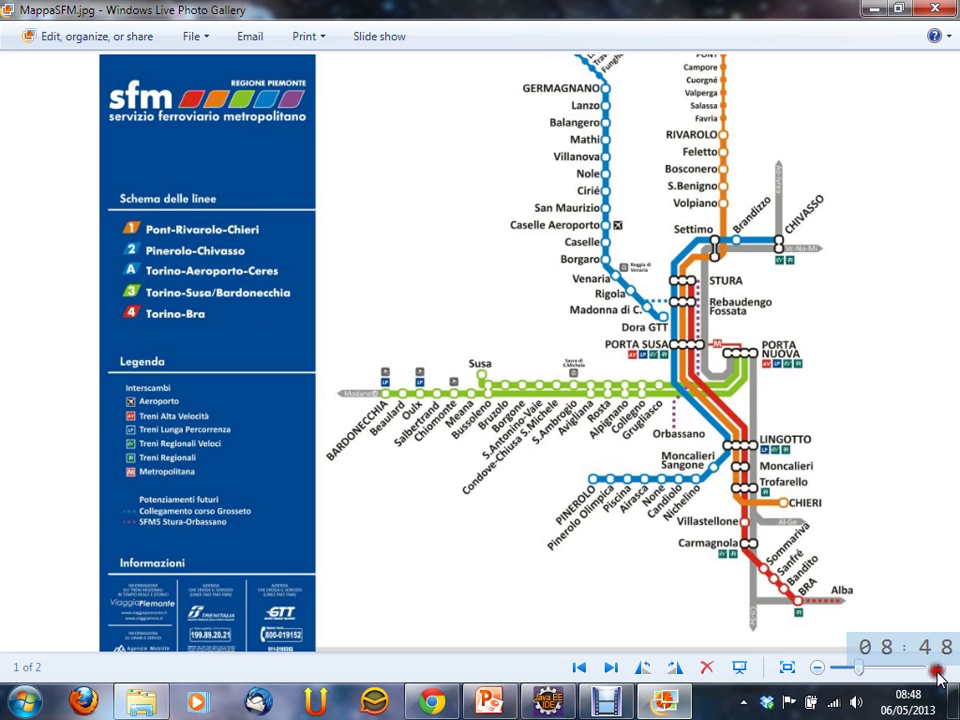
drag(806, 499, 823, 446)
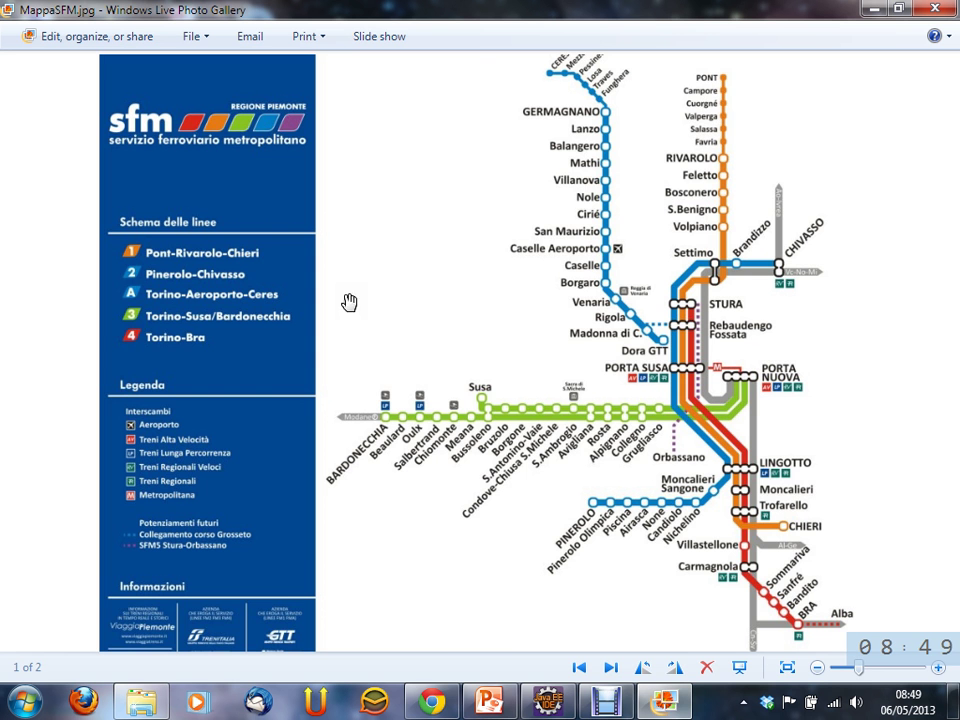
Step: Switch to the Ferrovie SFM diagram in Lucidchart and add a single-column entity titled Linea near the page's upper left
click(432, 702)
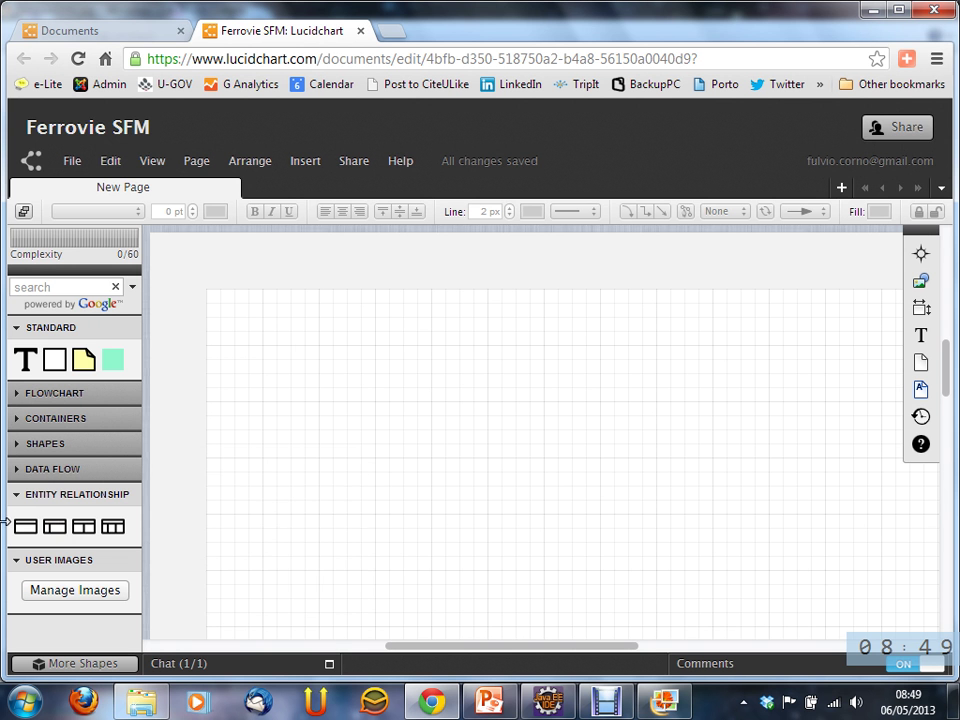
mouse_move(26, 531)
drag(26, 531, 367, 383)
double_click(377, 343)
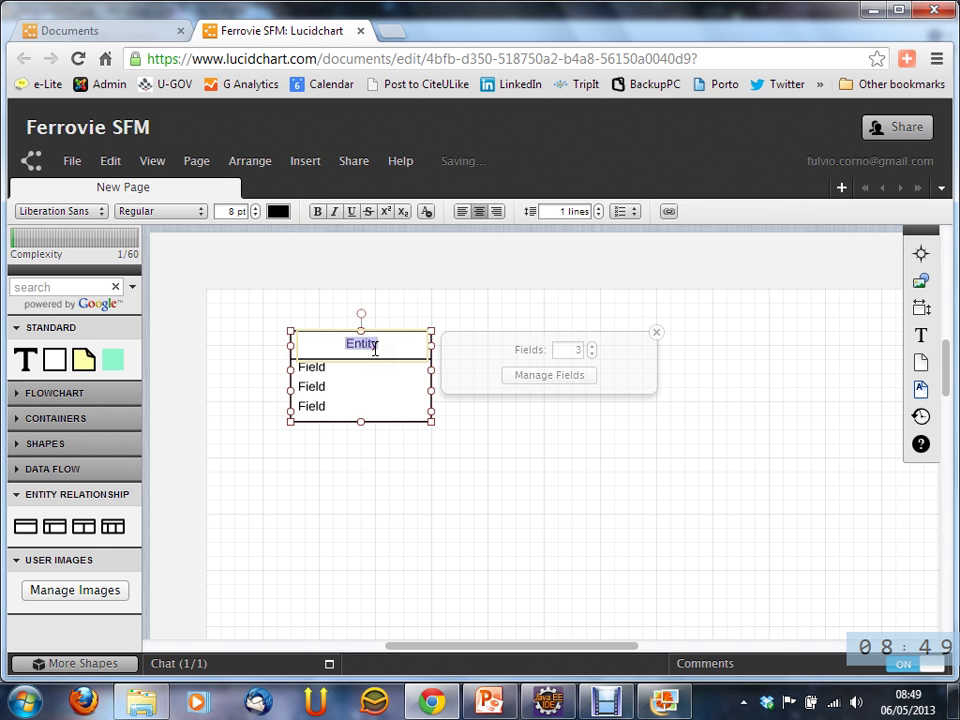
text(Linea)
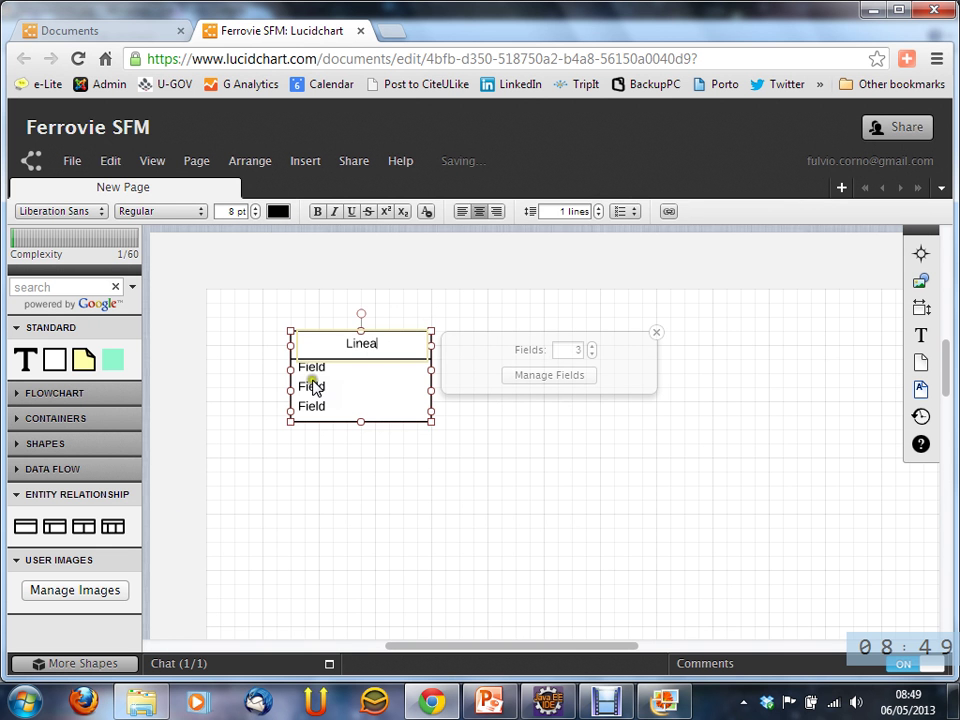
Step: Add a second single-column entity level with Linea, well to its right, and title it Fermata
drag(26, 527, 745, 373)
double_click(745, 373)
text(Fer)
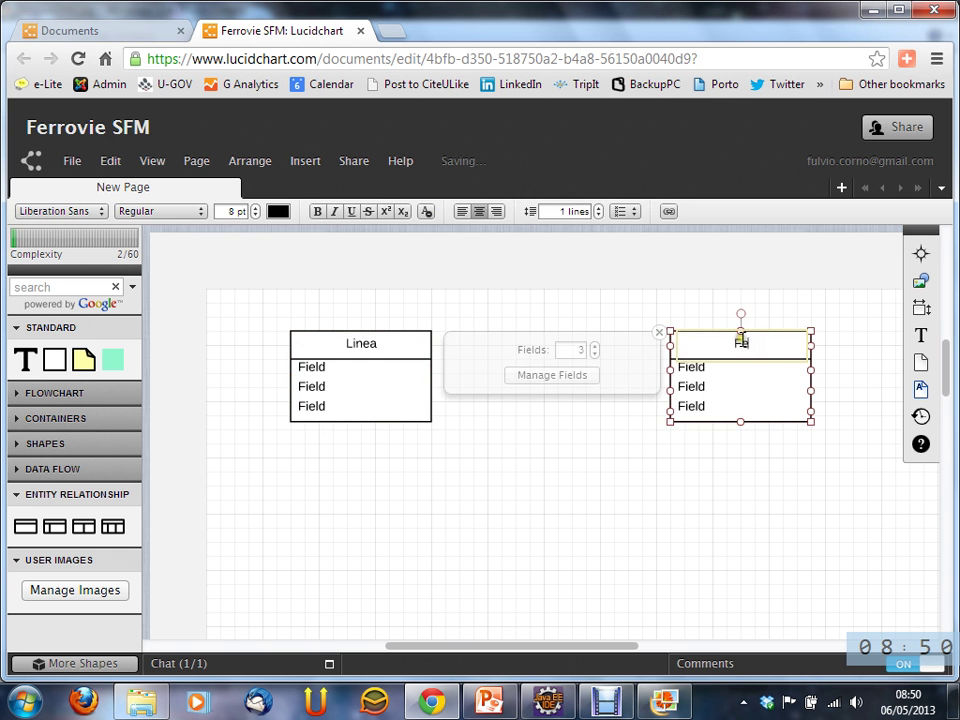
text(mata)
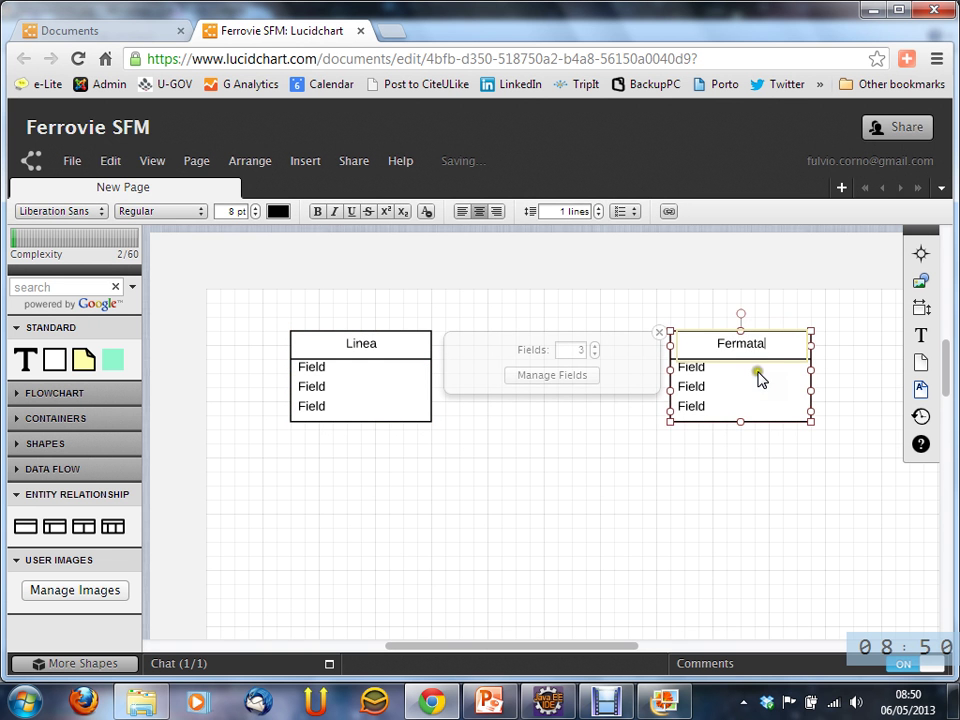
click(613, 385)
click(707, 300)
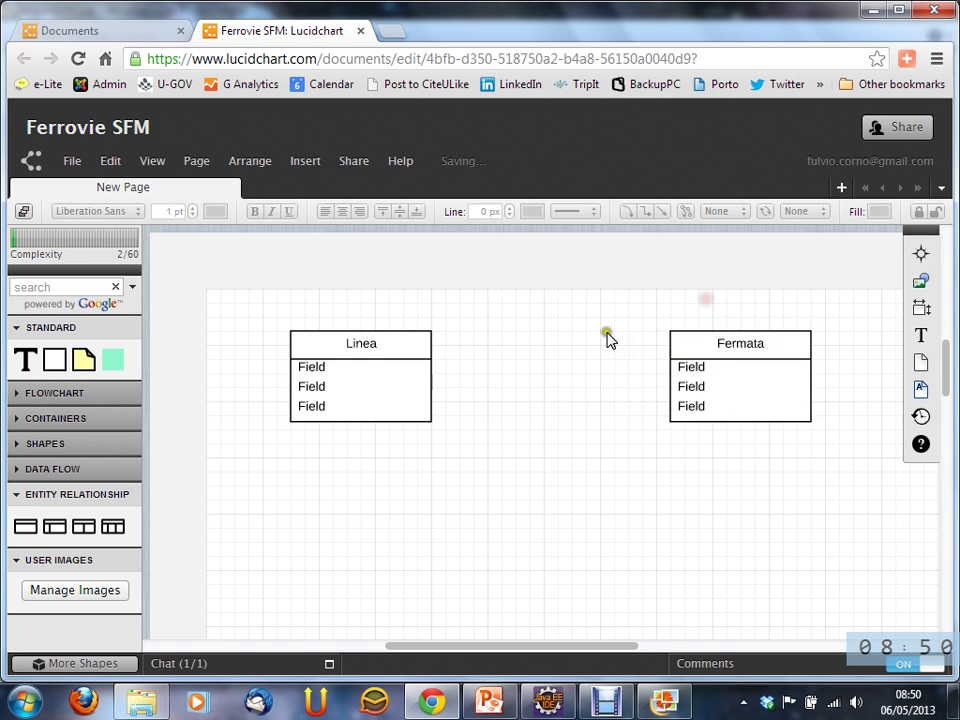
click(411, 376)
click(775, 371)
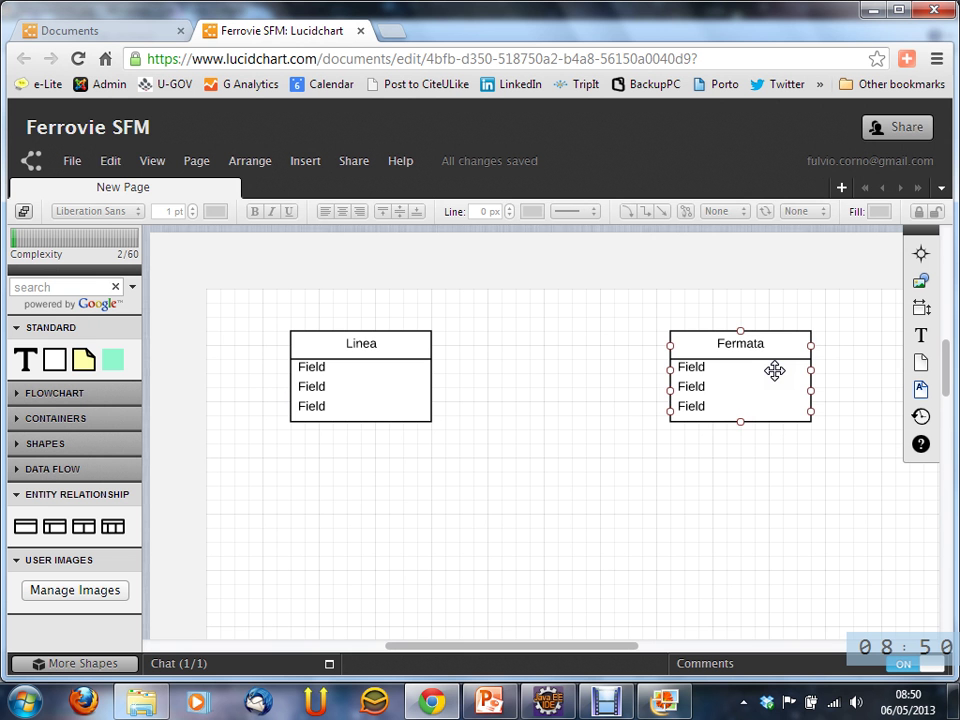
click(567, 280)
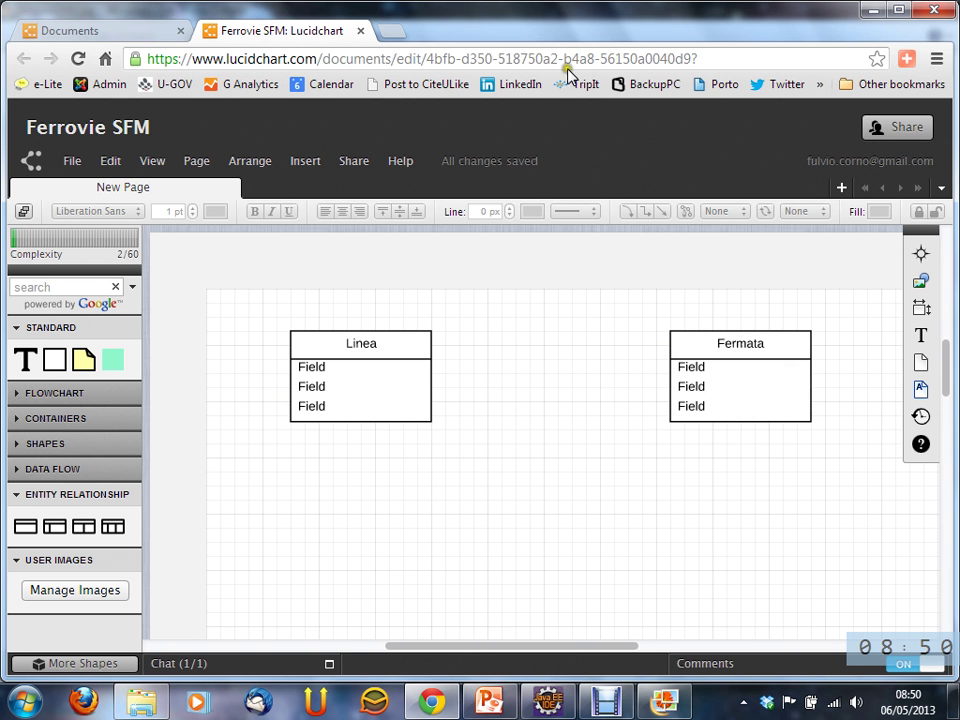
Step: Add a third single-column entity below and between Linea and Fermata, and title it FermataLinea
mouse_move(111, 526)
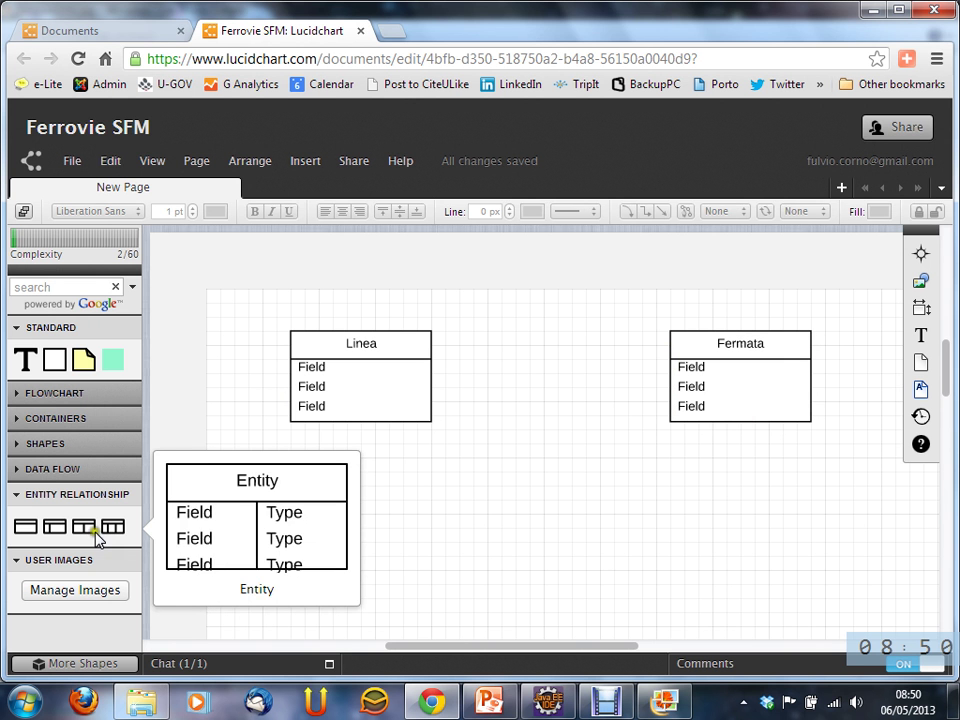
mouse_move(28, 536)
drag(28, 536, 542, 548)
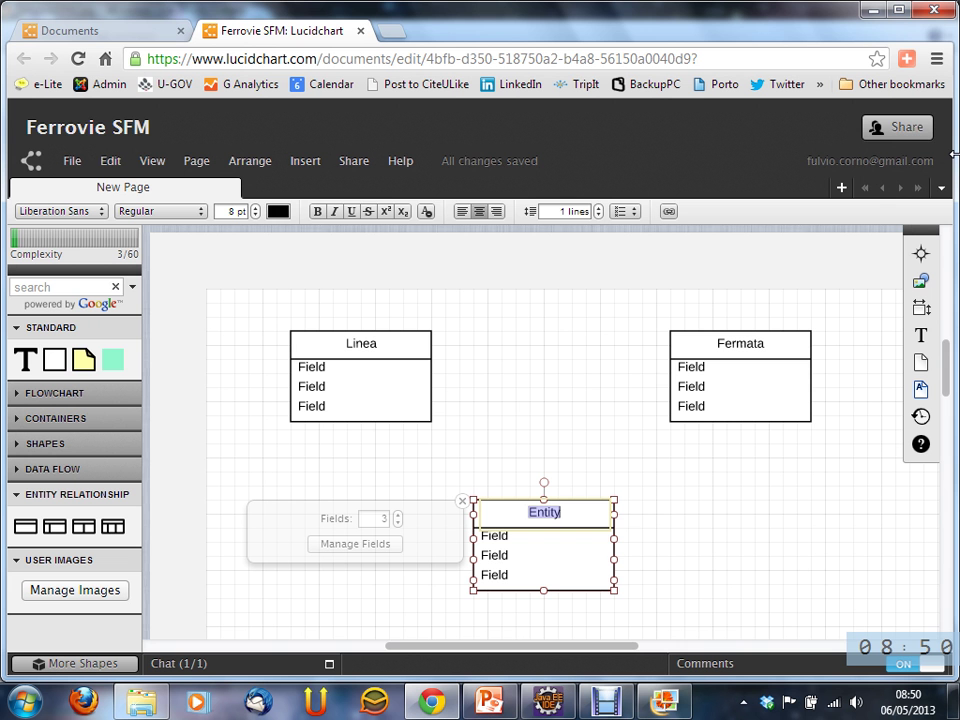
text(Feramat)
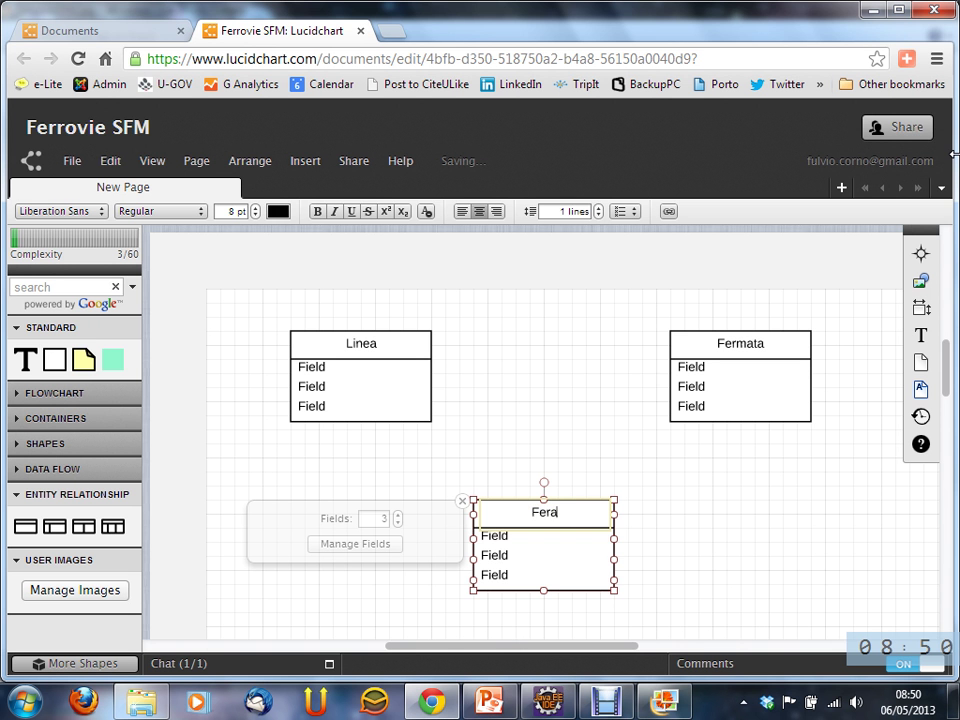
key(BackSpace)
key(BackSpace)
key(BackSpace)
text(mat)
key(BackSpace)
key(BackSpace)
key(BackSpace)
key(BackSpace)
text(mataLien)
key(BackSpace)
key(BackSpace)
text(nea)
key(Escape)
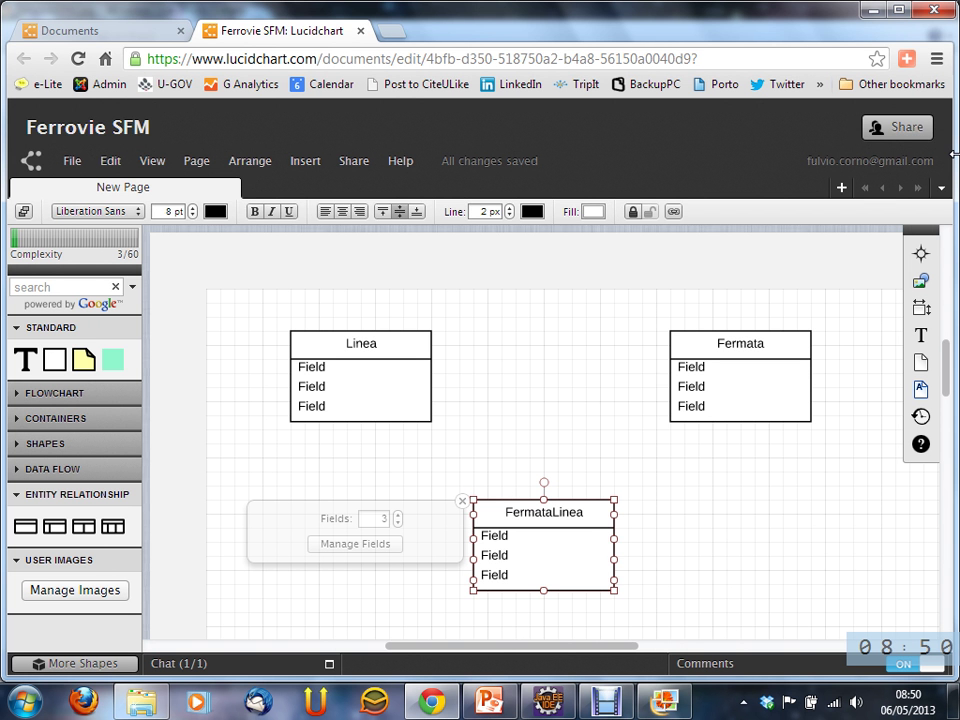
Step: Name the first two fields of the Linea entity id and nome, and reduce its field count to 2
click(377, 358)
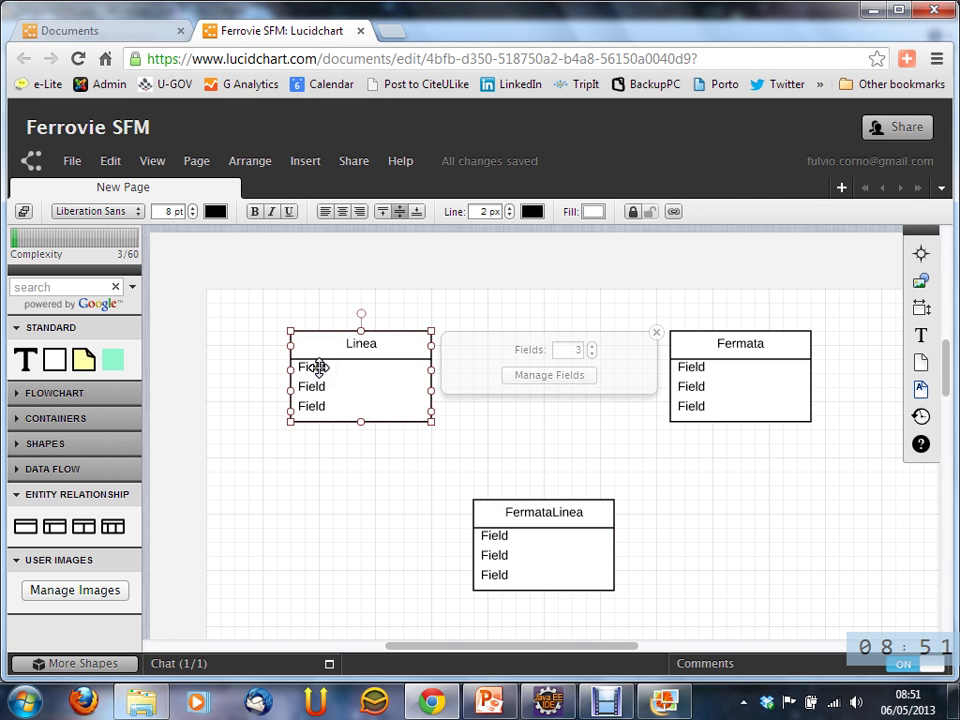
double_click(330, 367)
text(id)
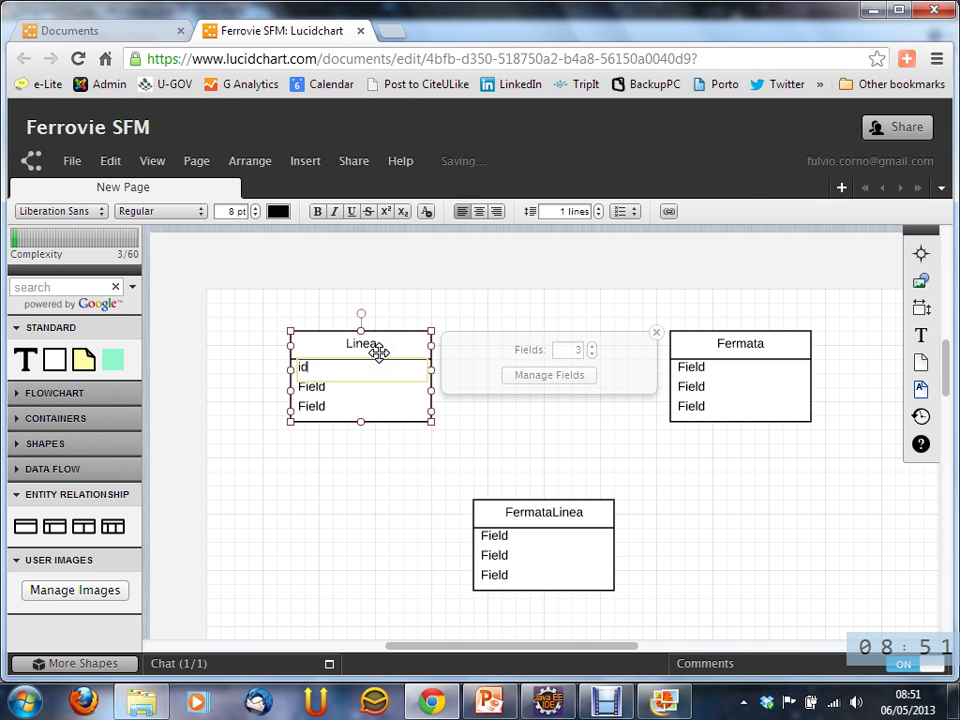
double_click(332, 388)
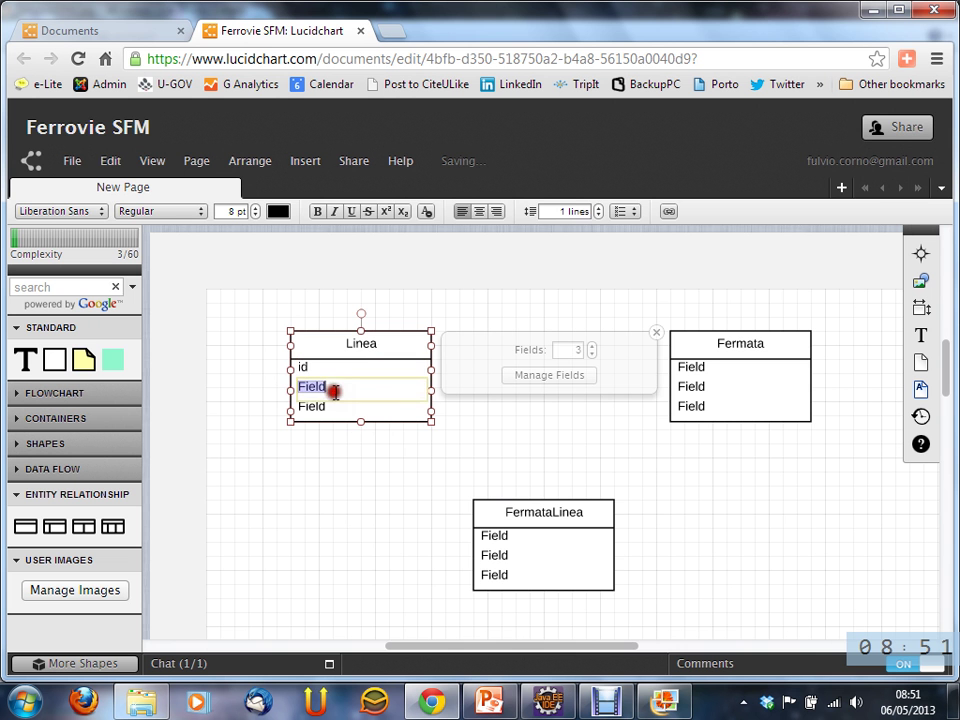
text(nome)
key(Escape)
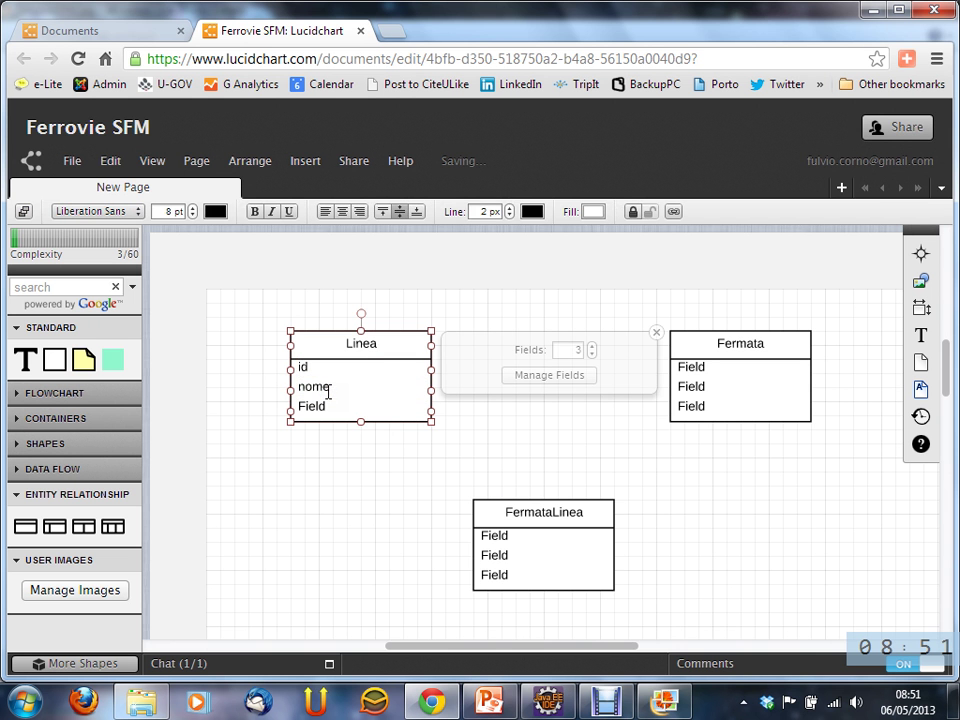
click(592, 355)
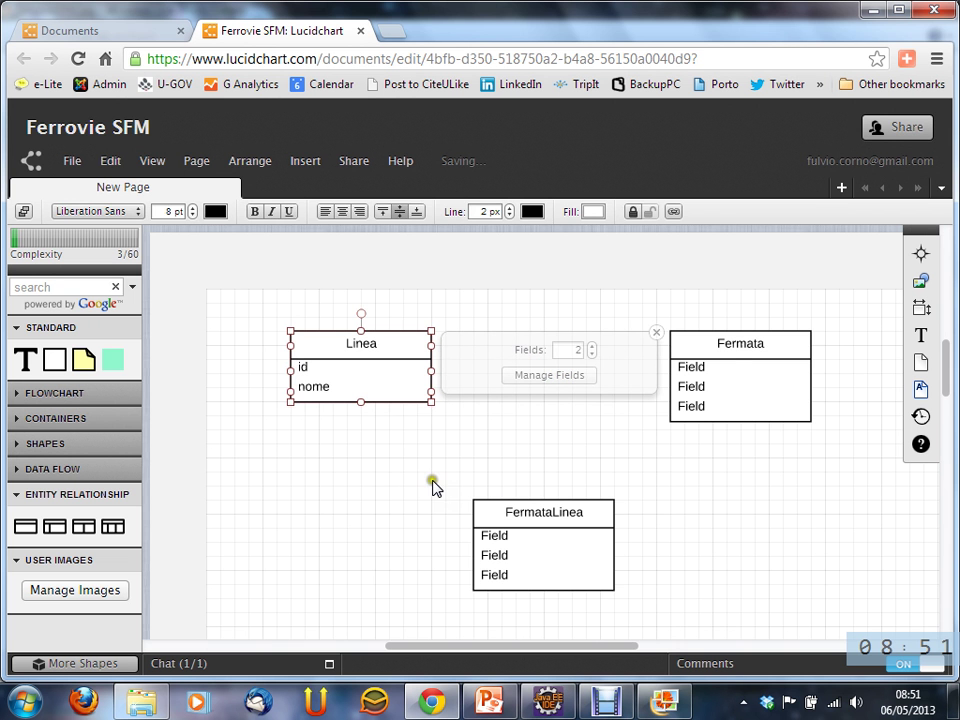
Step: Name the first two fields of the Fermata entity id and nome, and reduce its field count to 2
click(731, 344)
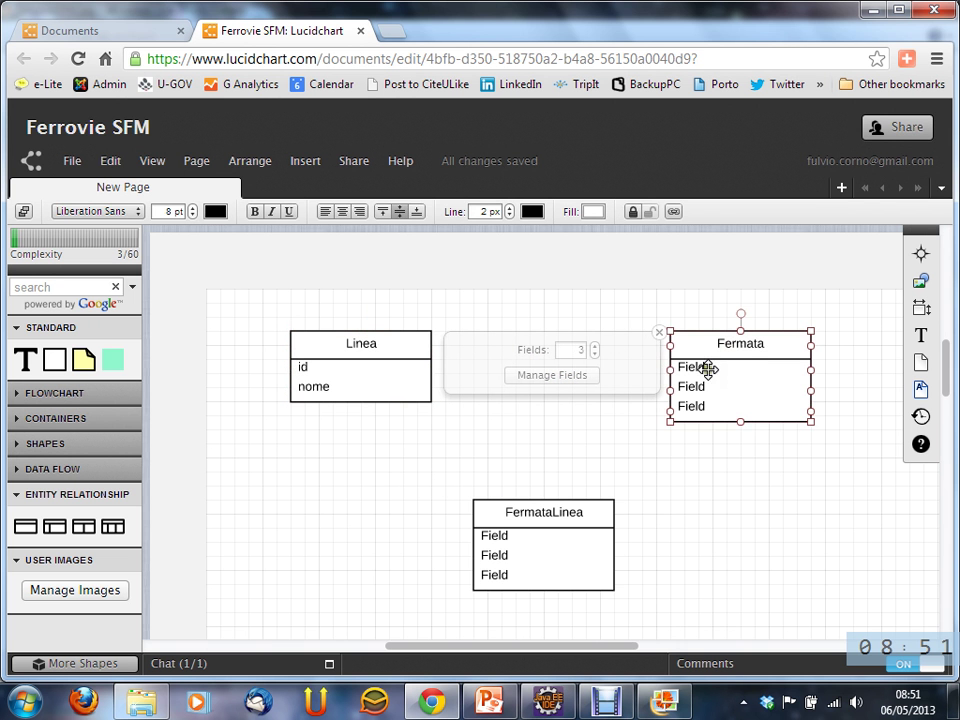
double_click(700, 367)
text(i)
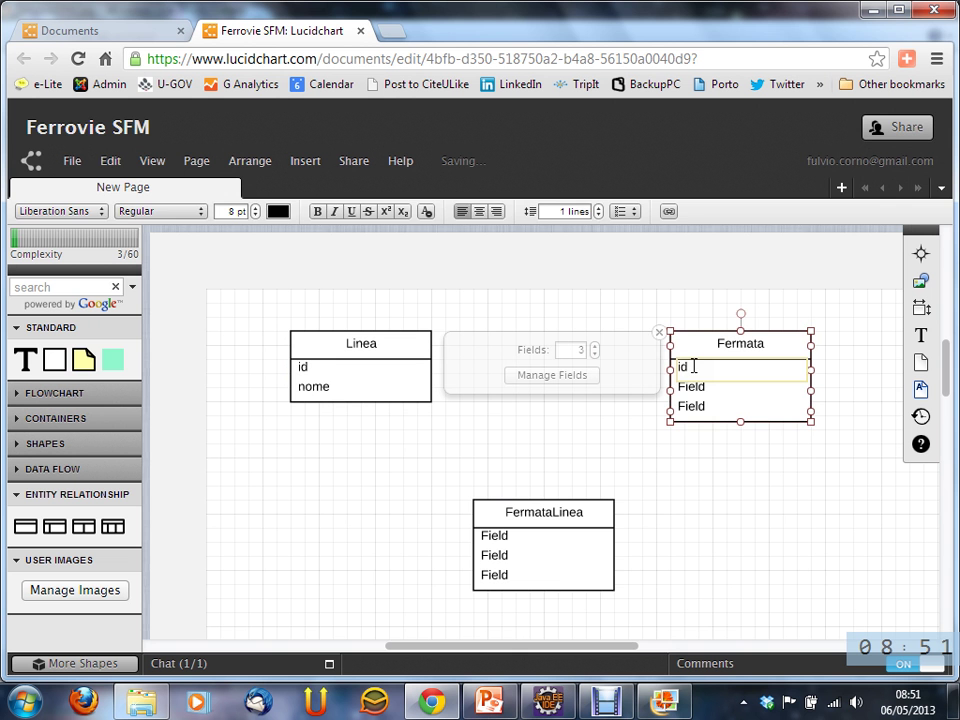
text(d)
click(695, 388)
double_click(697, 388)
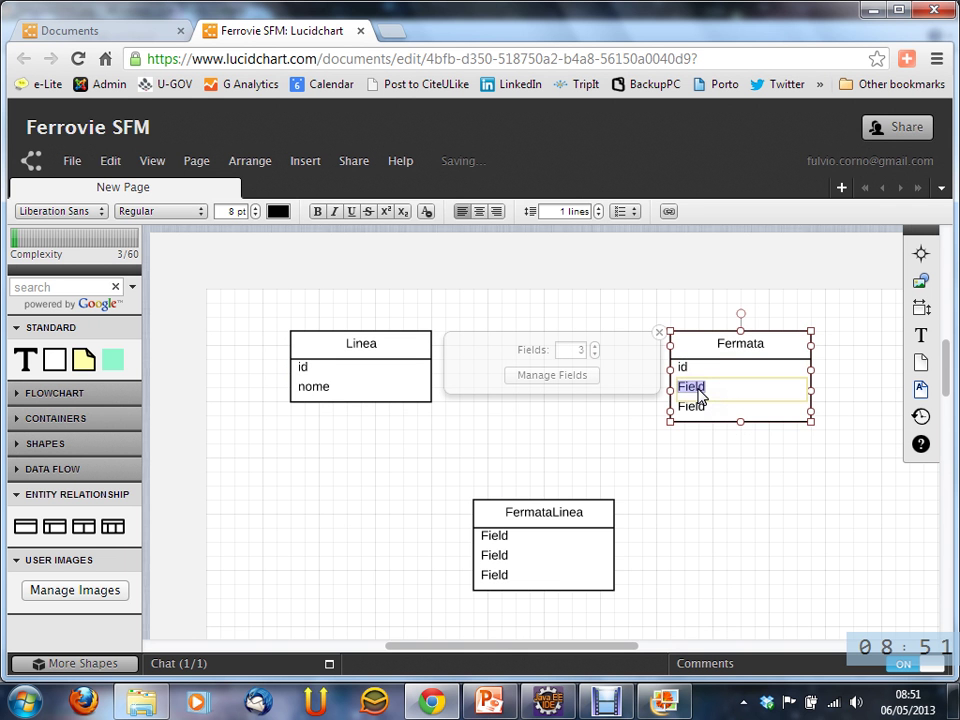
text(nome)
click(614, 358)
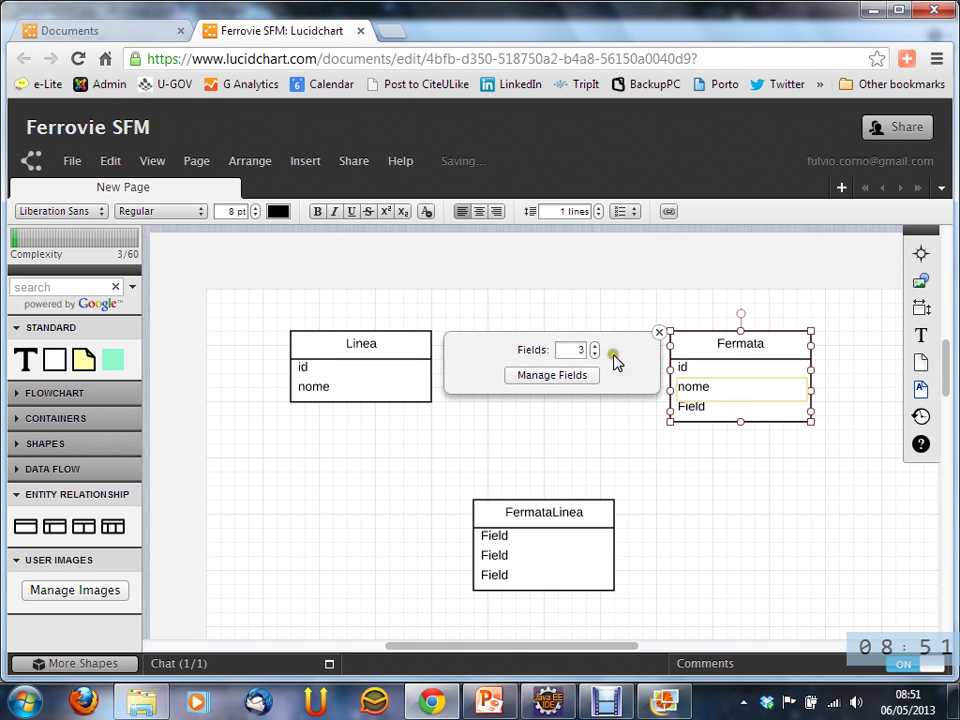
click(595, 354)
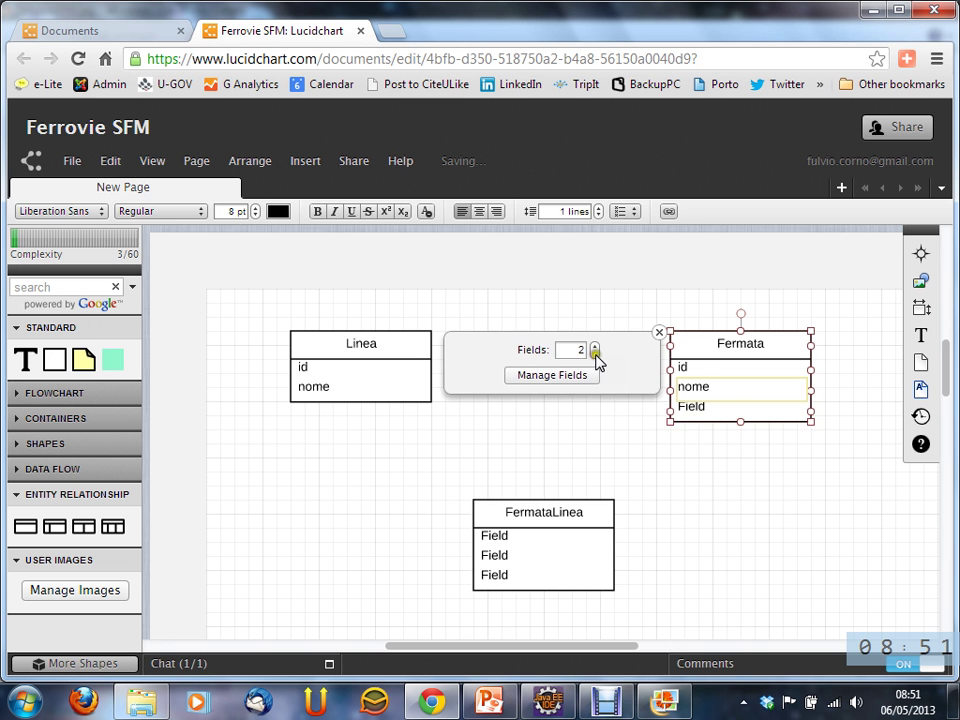
click(747, 464)
Step: Move the FermataLinea entity straight up, closer to the Linea and Fermata entities
click(570, 513)
drag(570, 513, 570, 471)
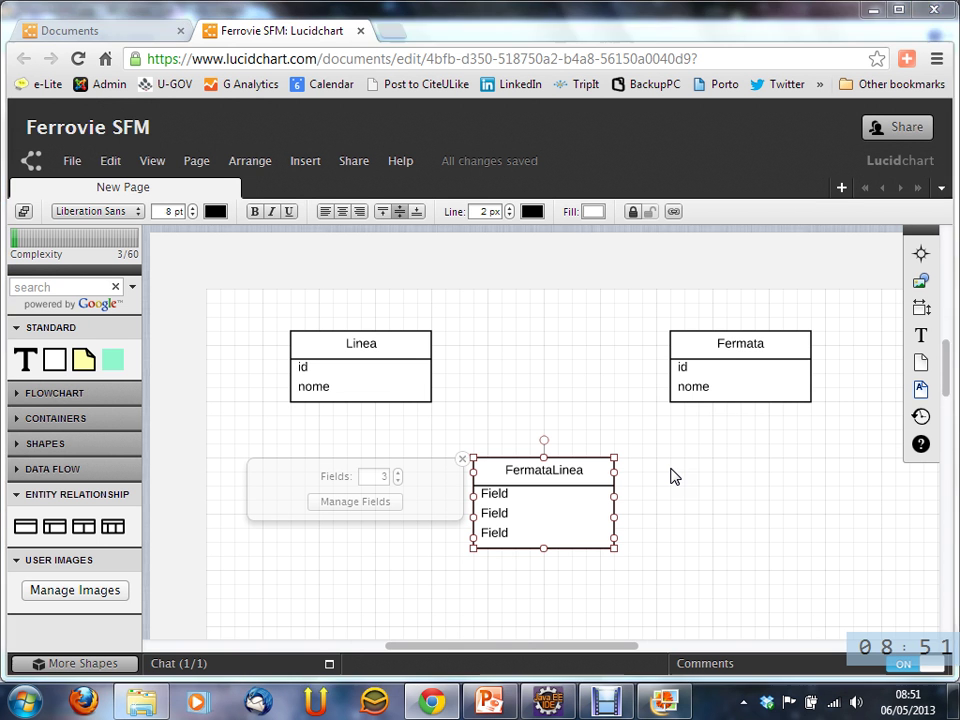
Step: Compare the Lucidchart entities with the railway map in Windows Live Photo Gallery, examining how stations connect along the lines, and return to the diagram
key(alt+Tab)
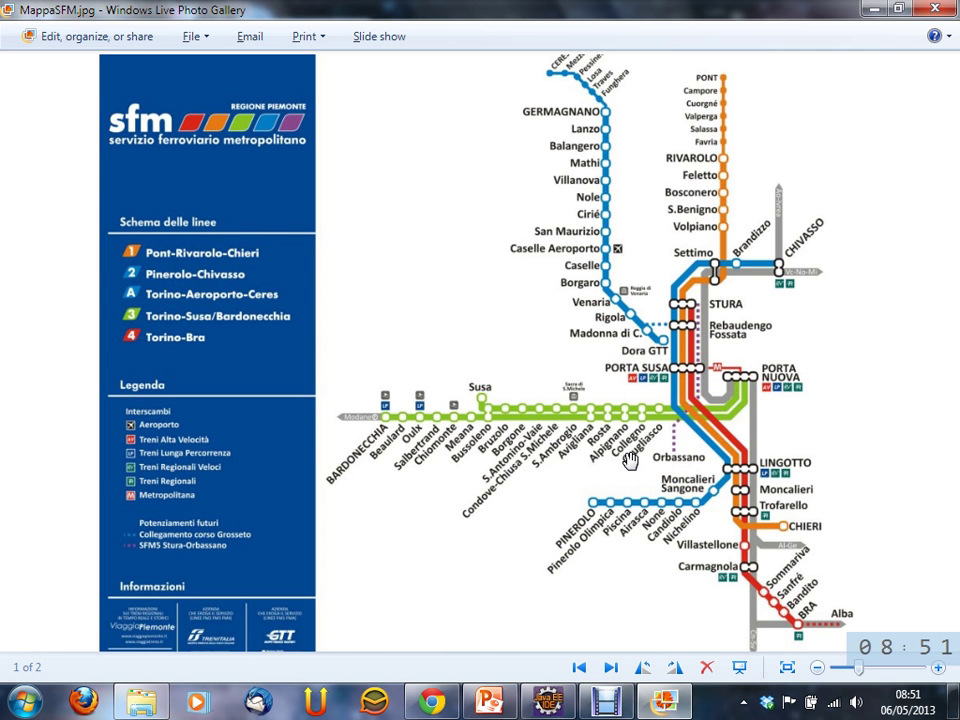
key(alt+Tab)
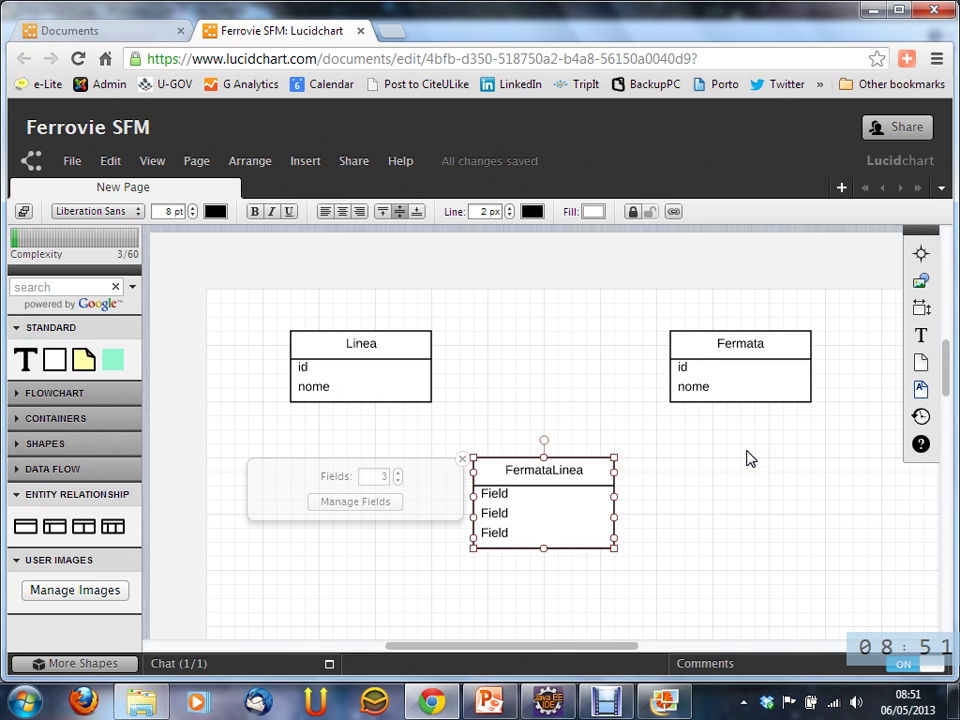
key(alt+Tab)
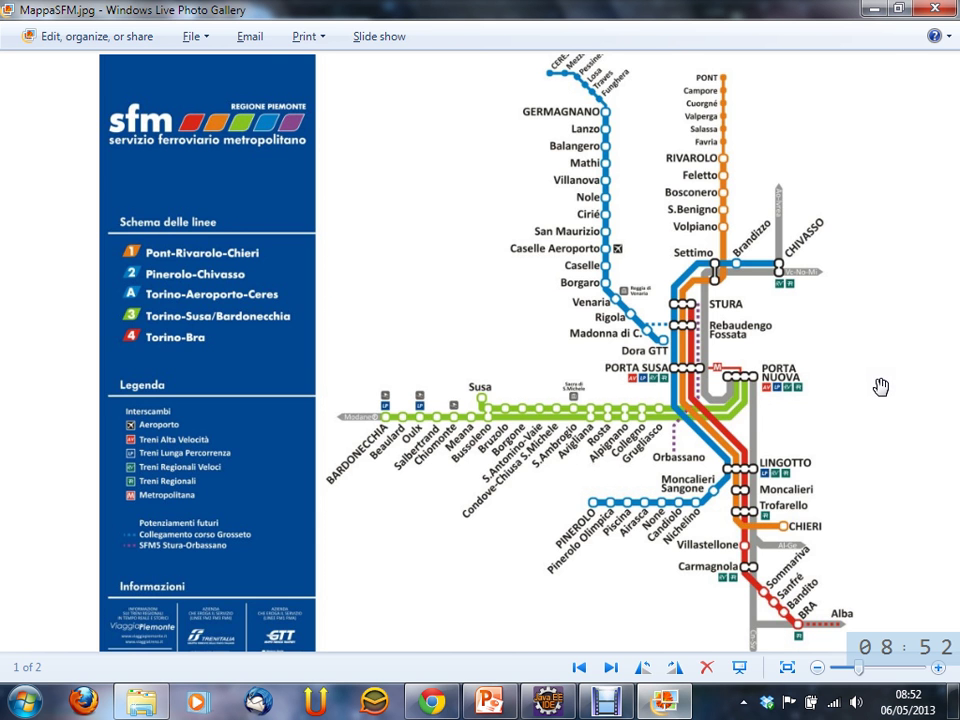
key(alt+Tab)
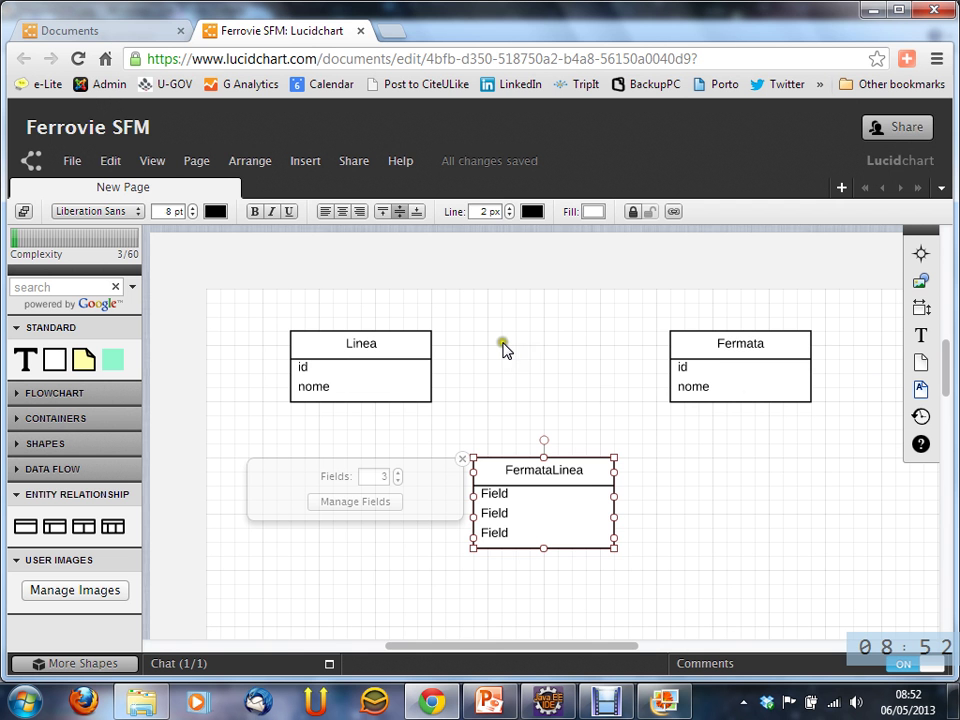
key(alt+Tab)
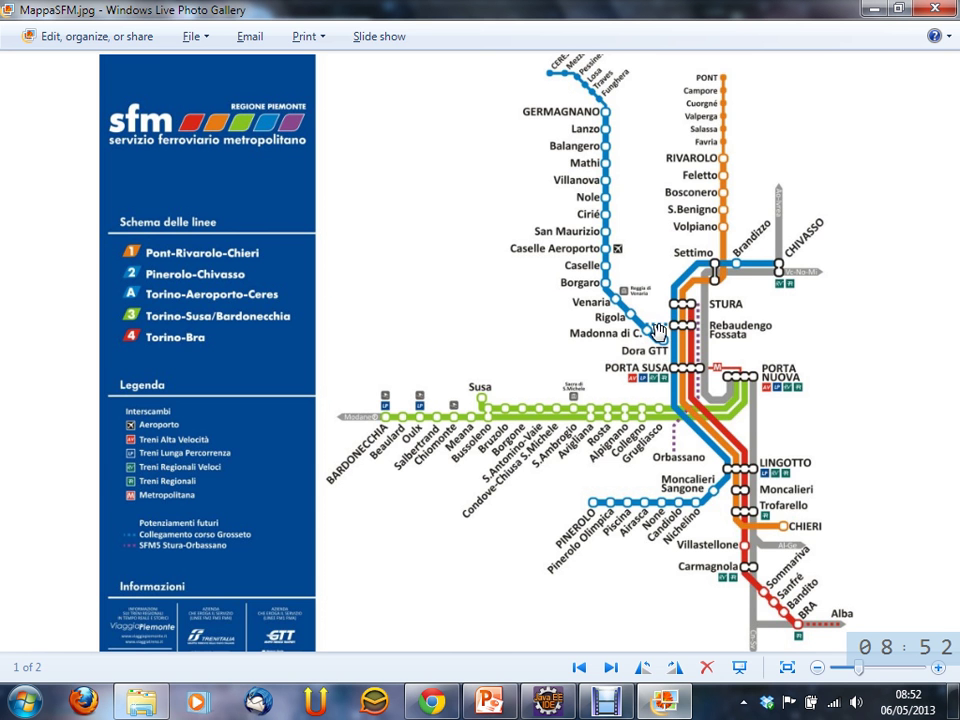
scroll(670, 328, up, 1)
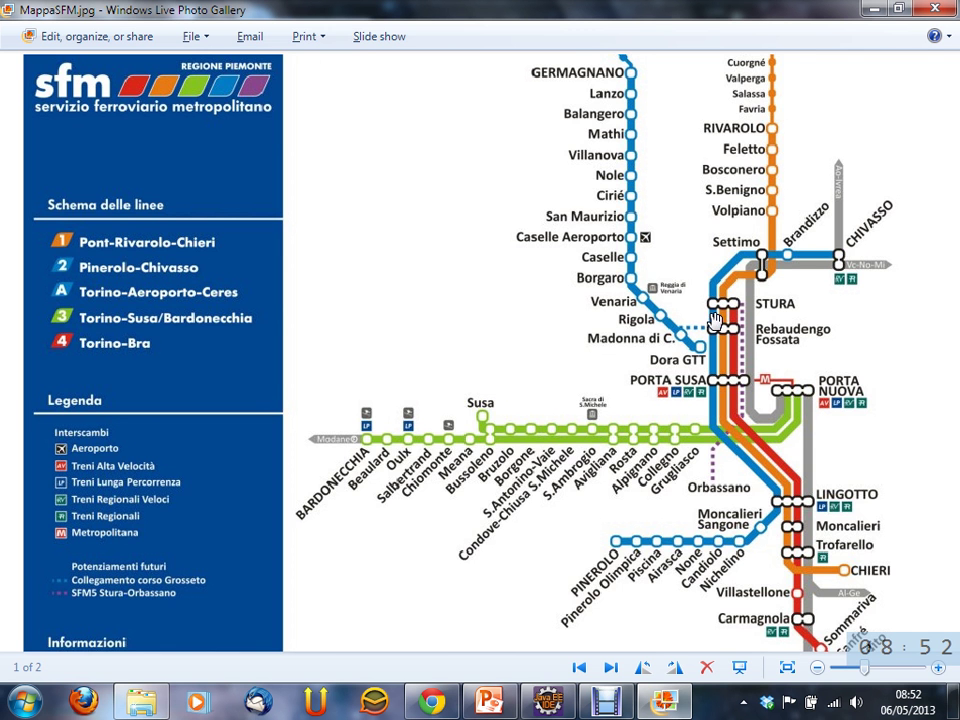
scroll(700, 322, down, 1)
scroll(715, 319, up, 1)
scroll(720, 315, down, 1)
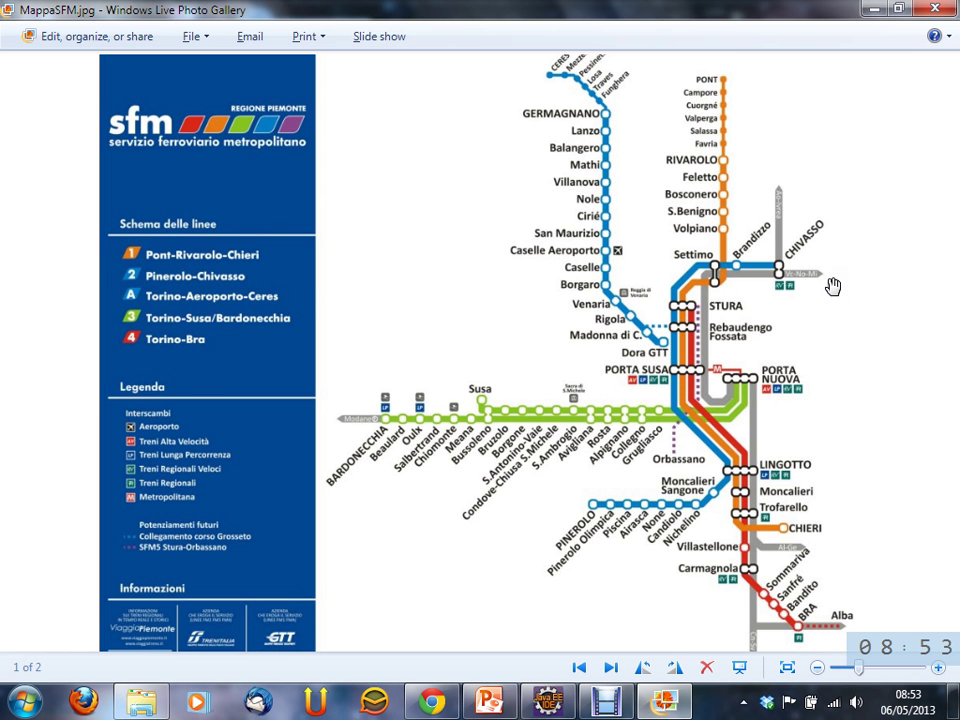
scroll(795, 283, down, 2)
scroll(750, 310, up, 2)
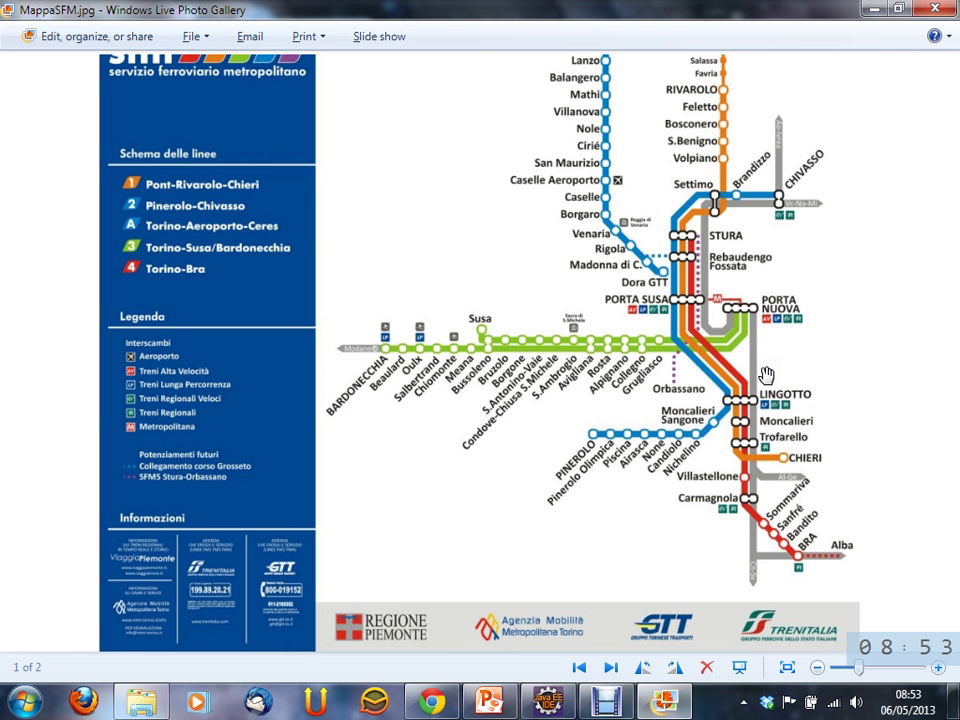
key(alt+Tab)
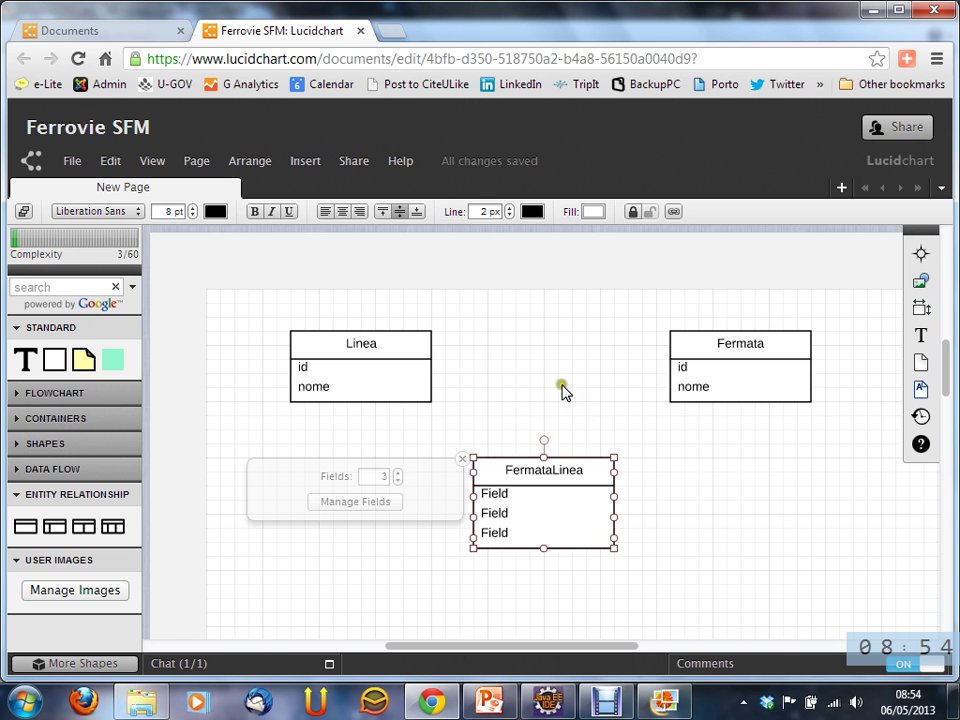
Step: Name the three fields of the FermataLinea entity id, idLinea and idFermata
click(487, 347)
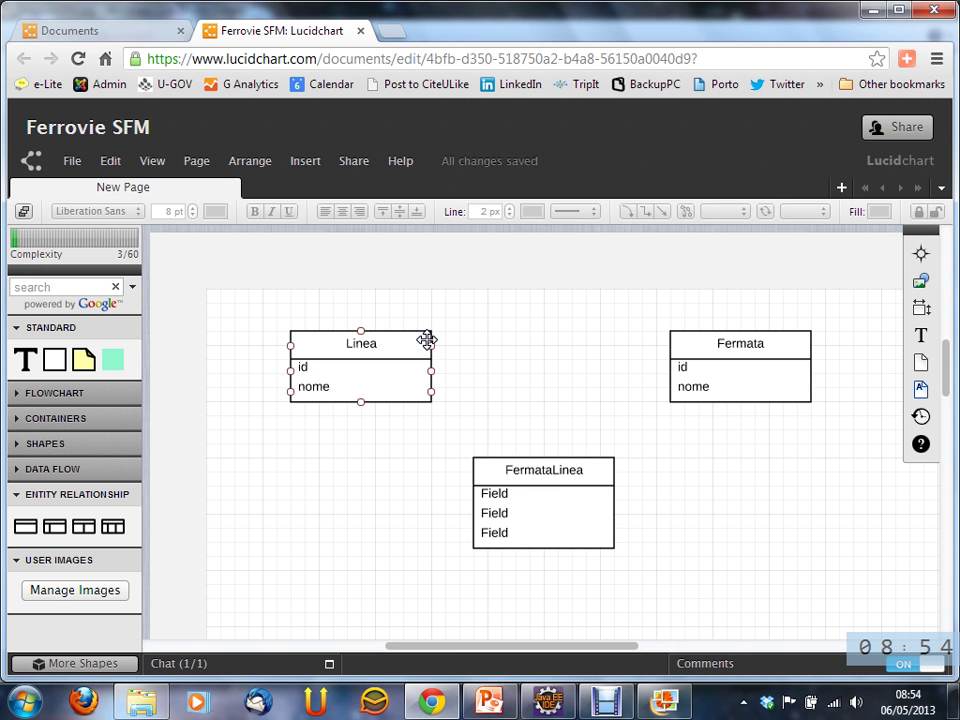
click(506, 467)
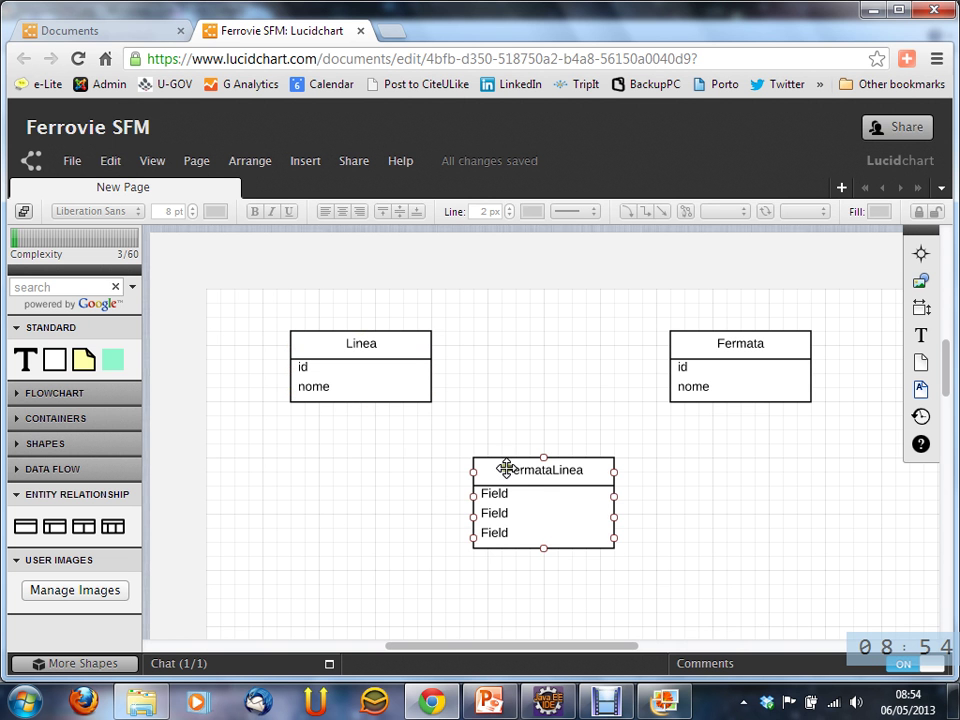
double_click(503, 495)
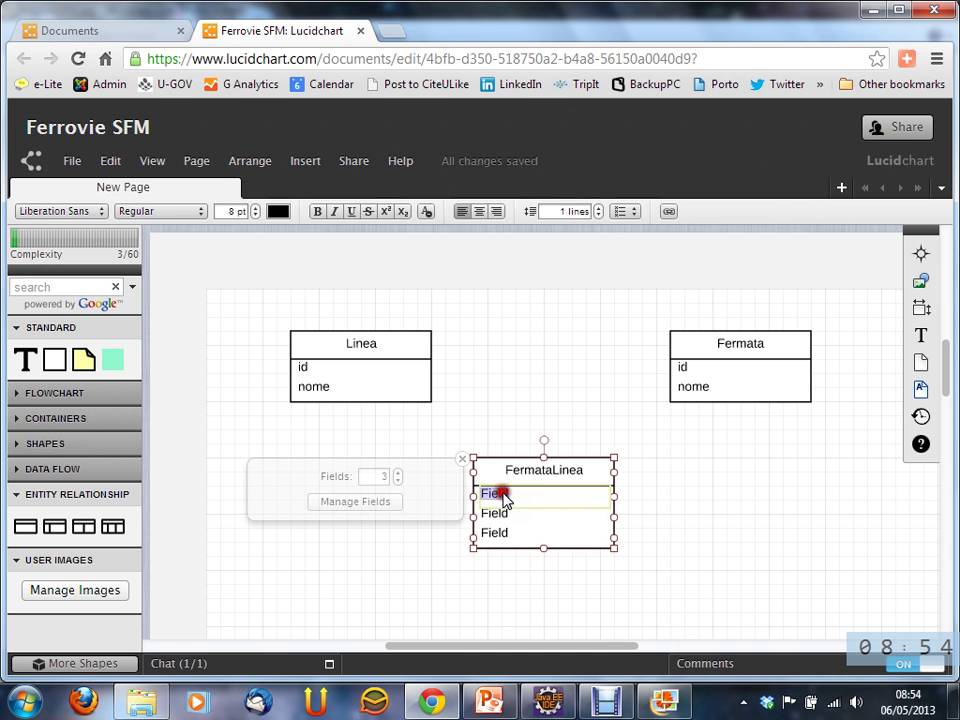
text(id)
key(Escape)
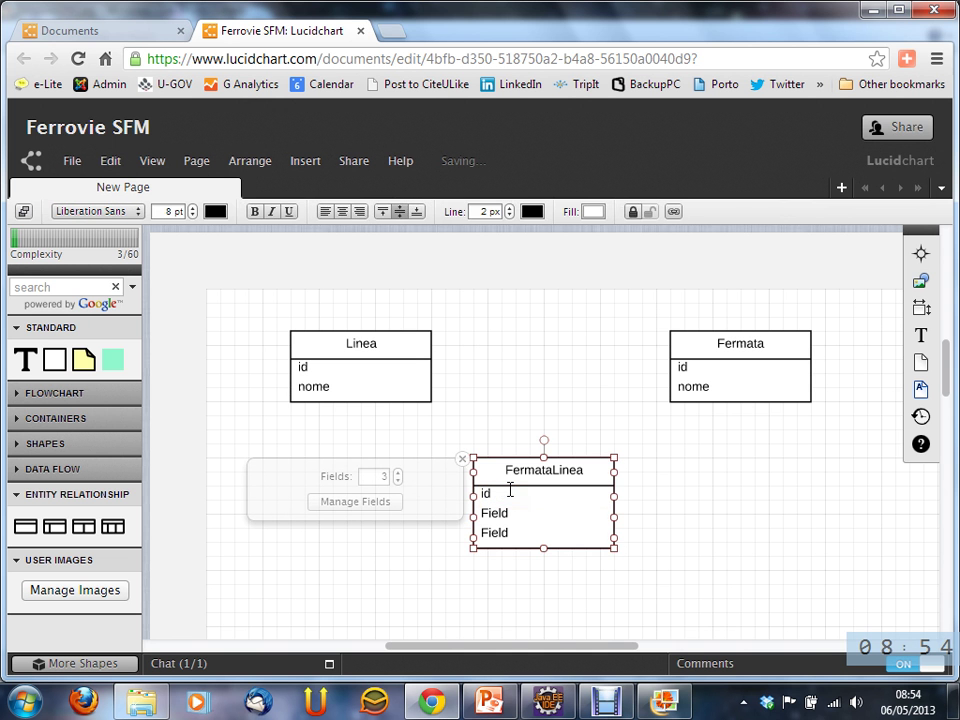
double_click(498, 514)
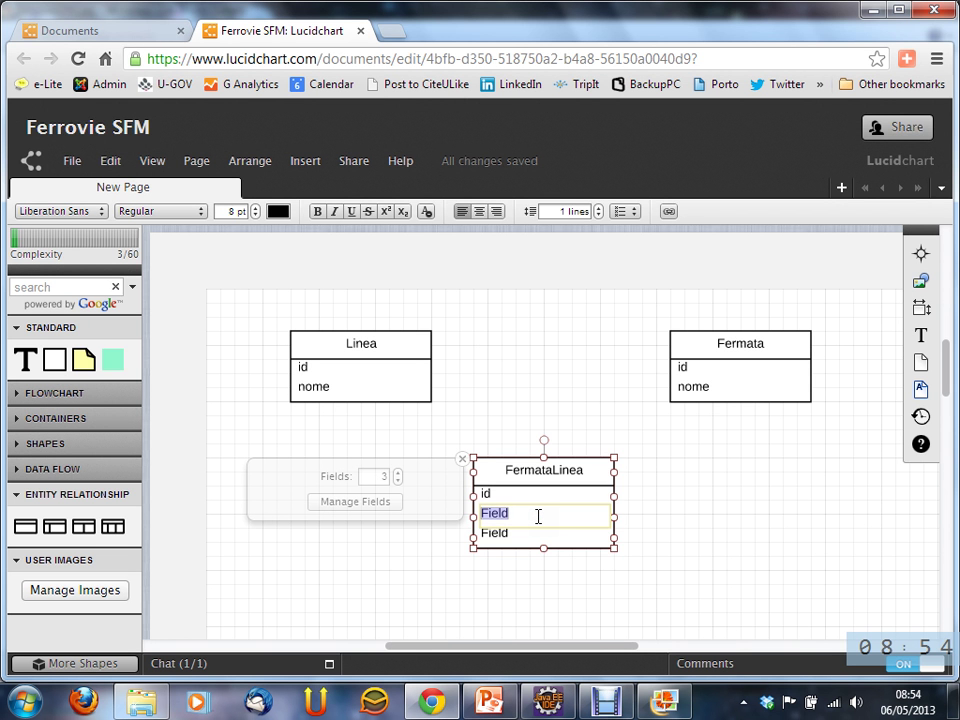
text(if)
key(BackSpace)
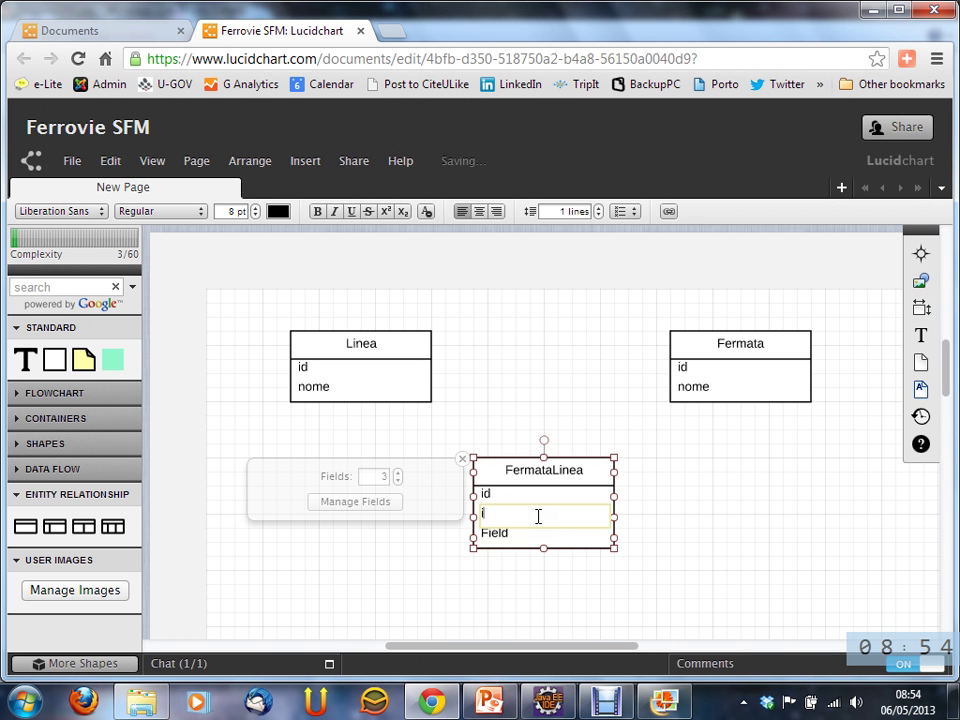
text(dLinea)
click(495, 533)
double_click(497, 533)
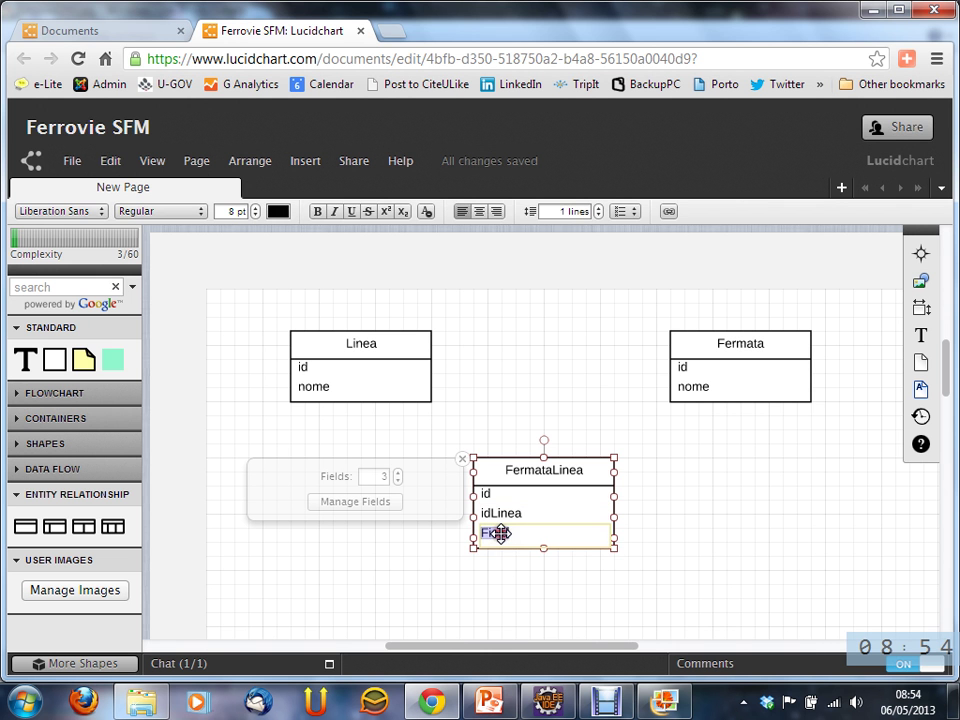
text(idFermata)
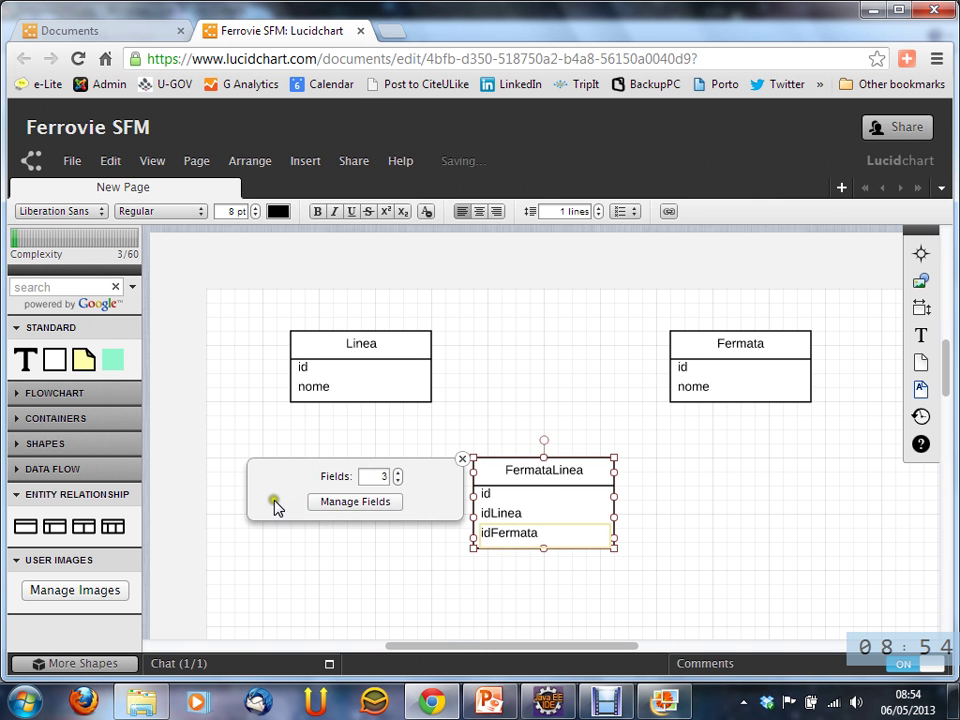
click(489, 420)
Step: Connect FermataLinea's idLinea field to the Linea entity and its idFermata field to the Fermata entity with arrows
click(483, 503)
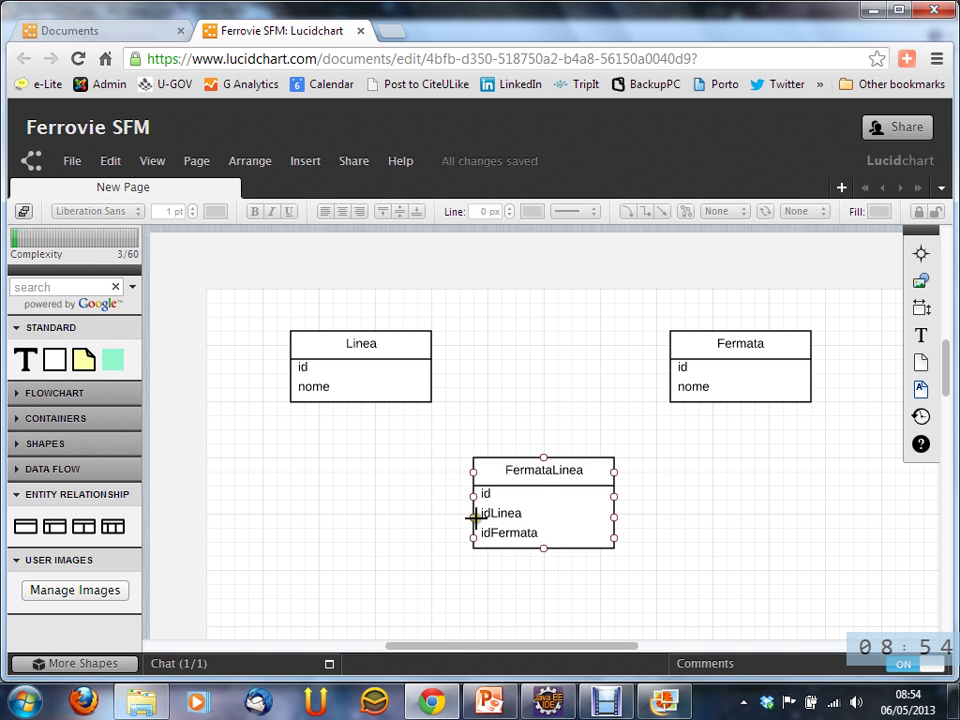
drag(476, 514, 361, 402)
drag(615, 530, 741, 399)
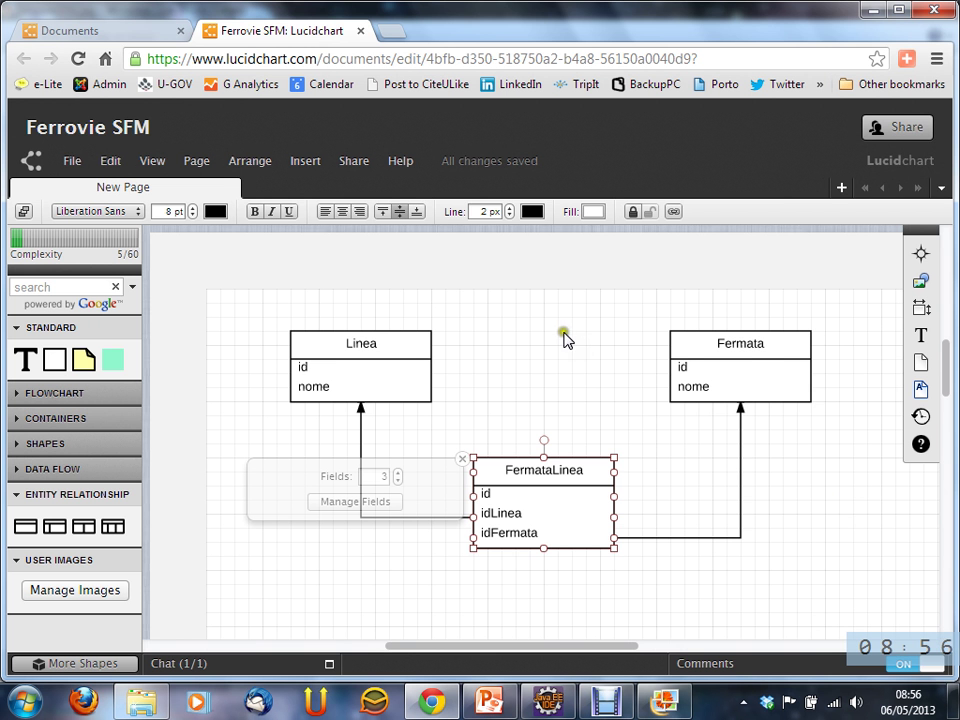
Step: Switch to the railway map in Windows Live Photo Gallery, examine the stops shared by several lines, and return to the Lucidchart diagram
key(alt+Tab)
drag(500, 224, 512, 317)
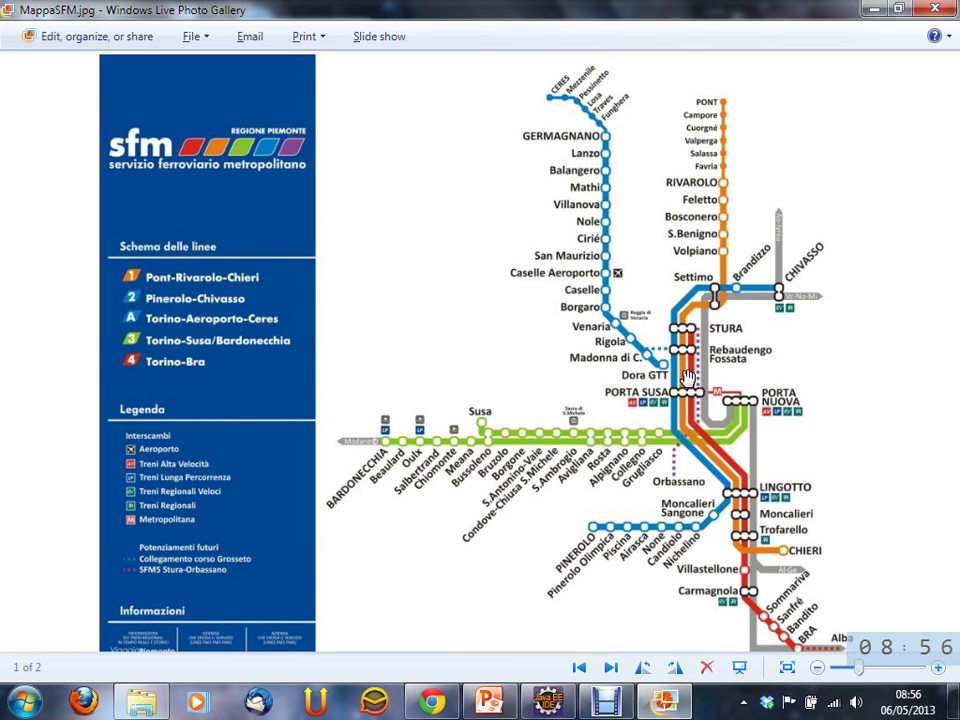
scroll(733, 130, up, 2)
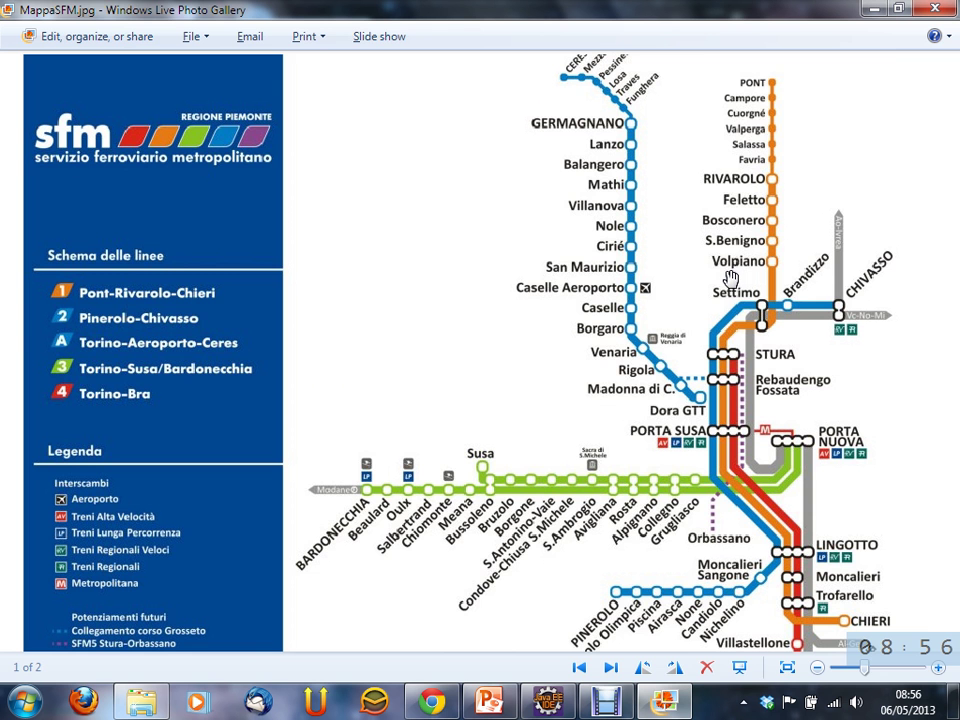
key(alt+Tab)
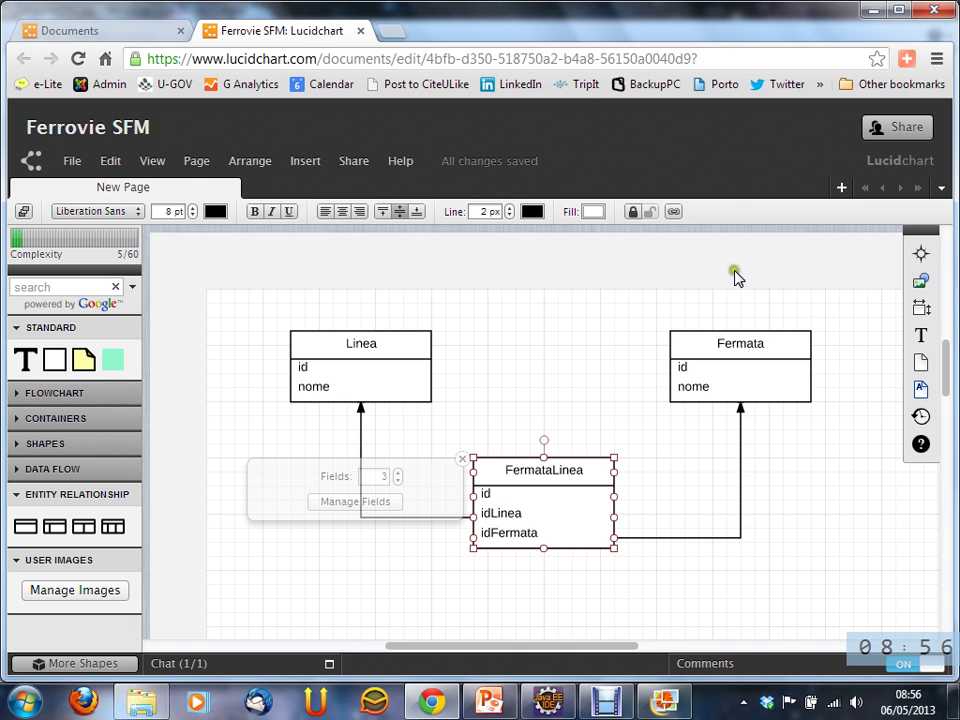
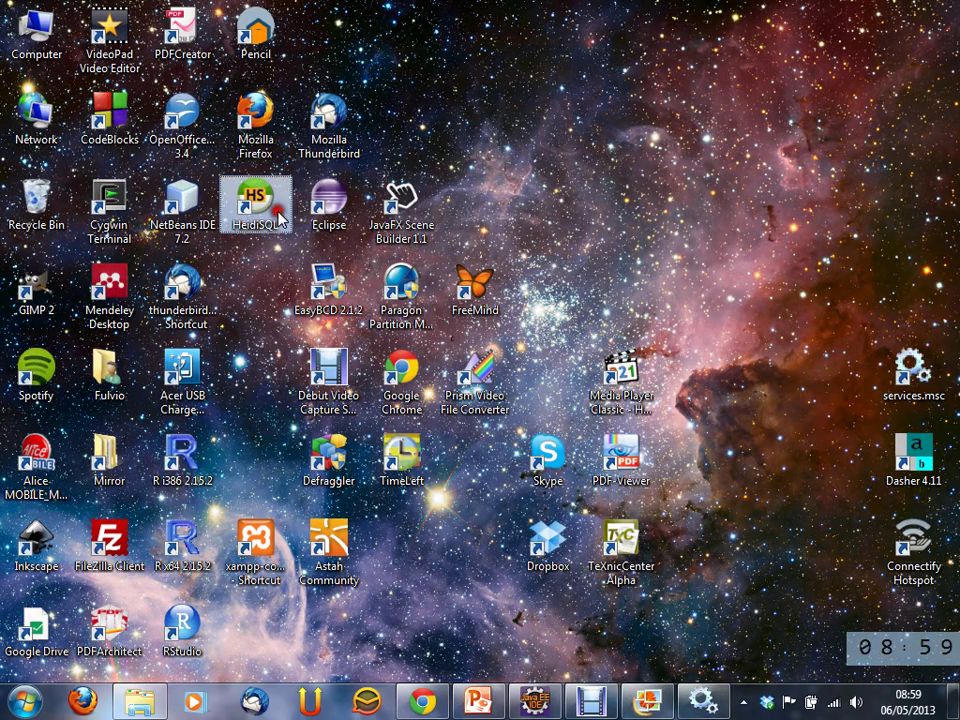
Step: Launch HeidiSQL and open the local server session, logging in as root with the account password
double_click(249, 205)
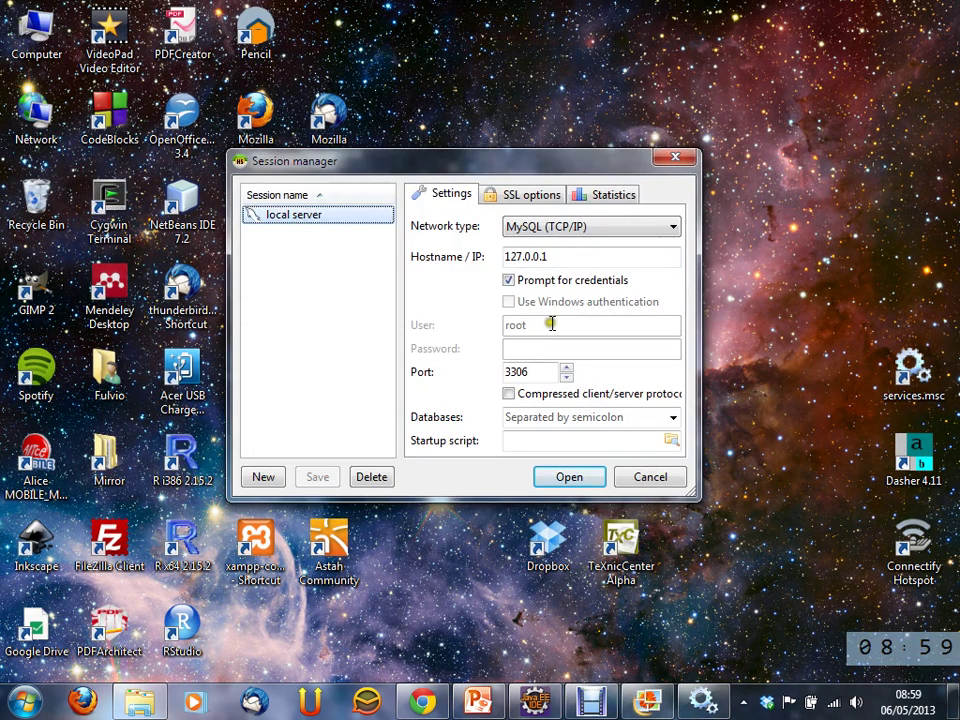
click(581, 474)
text(***)
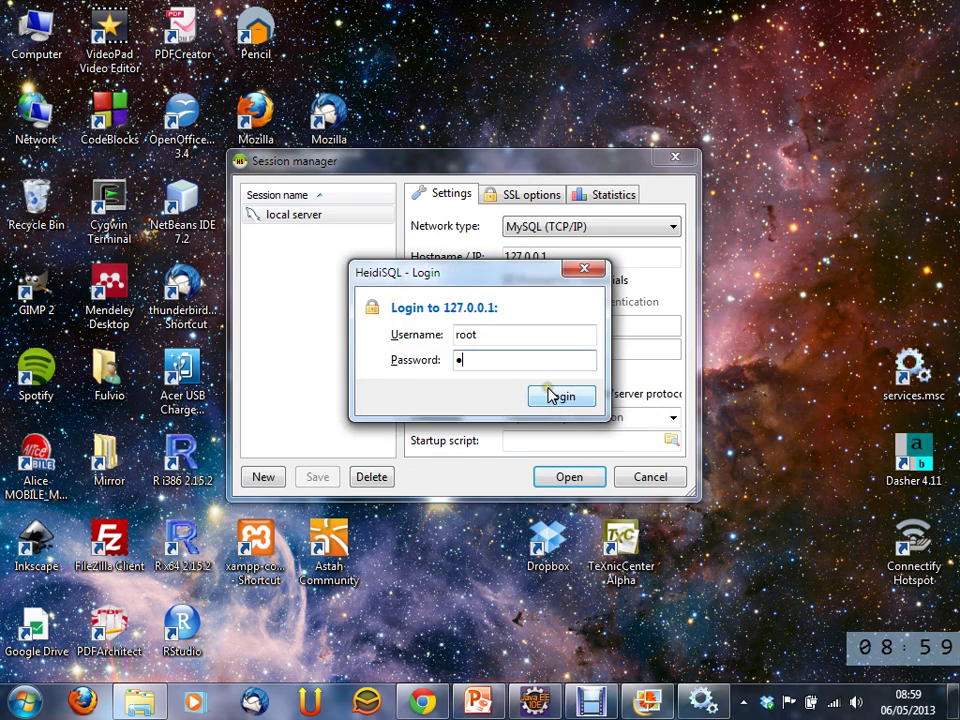
click(555, 395)
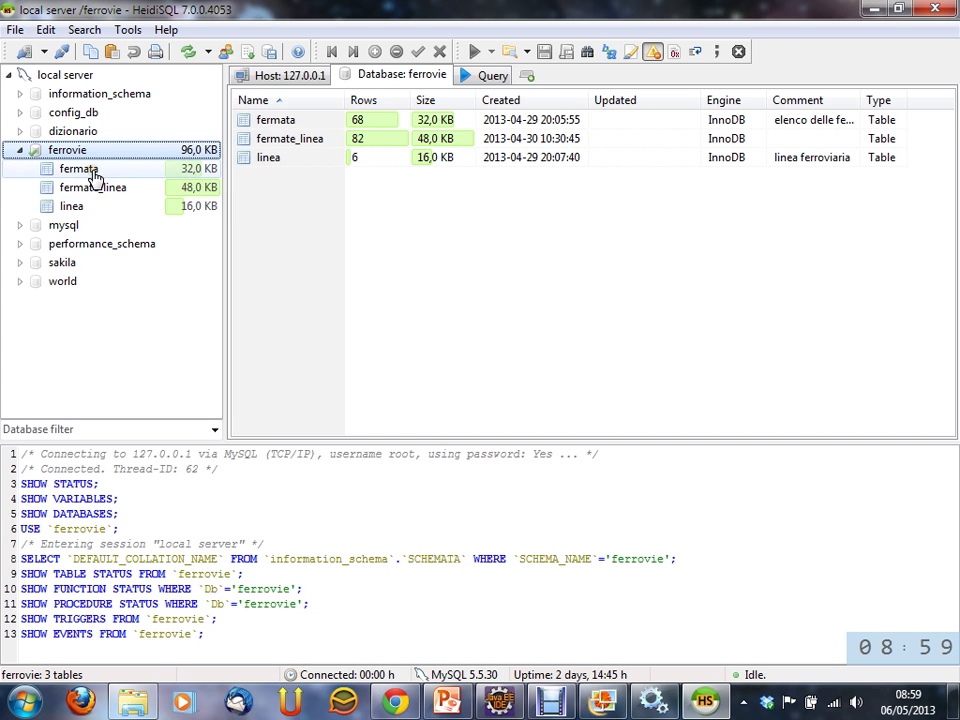
Step: Examine the column definitions of the fermata, linea and fermate_linea tables in the ferrovie database
click(92, 170)
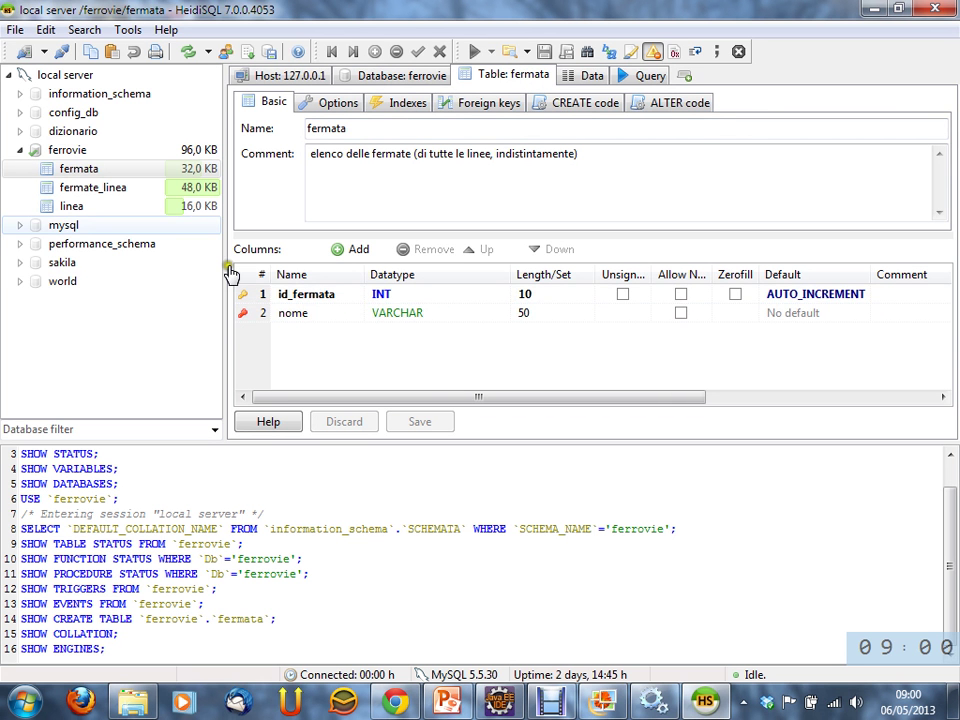
click(88, 207)
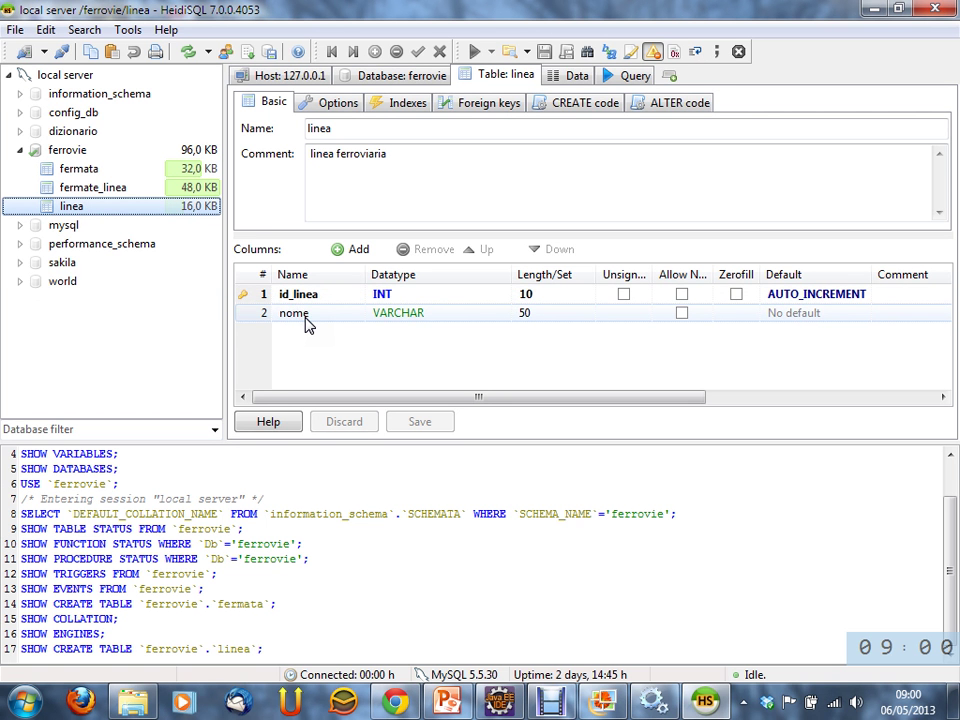
click(118, 190)
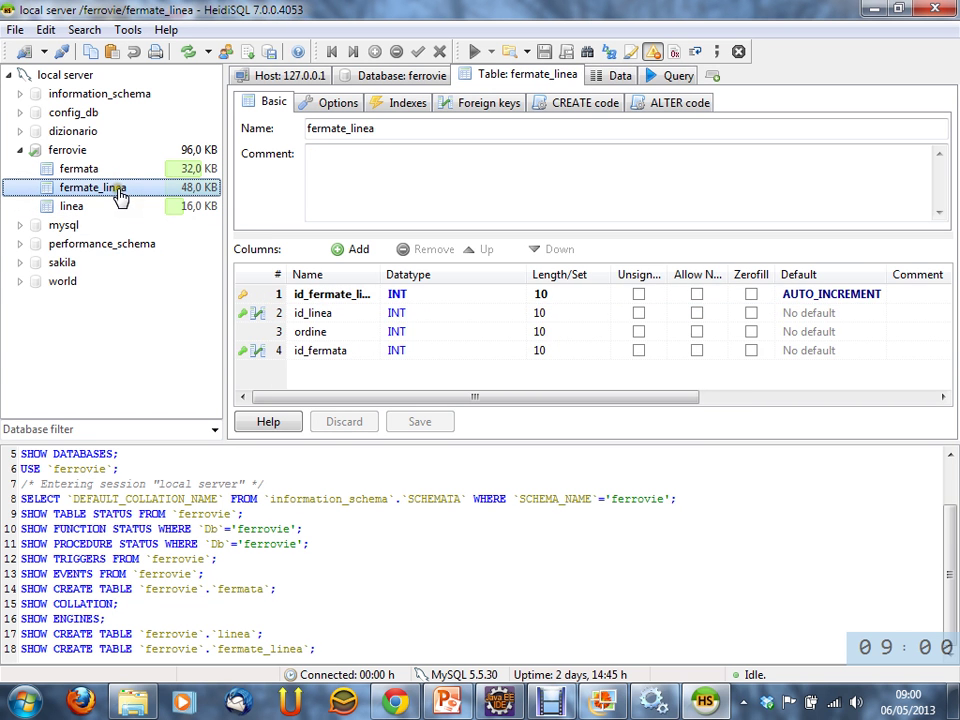
drag(381, 274, 446, 277)
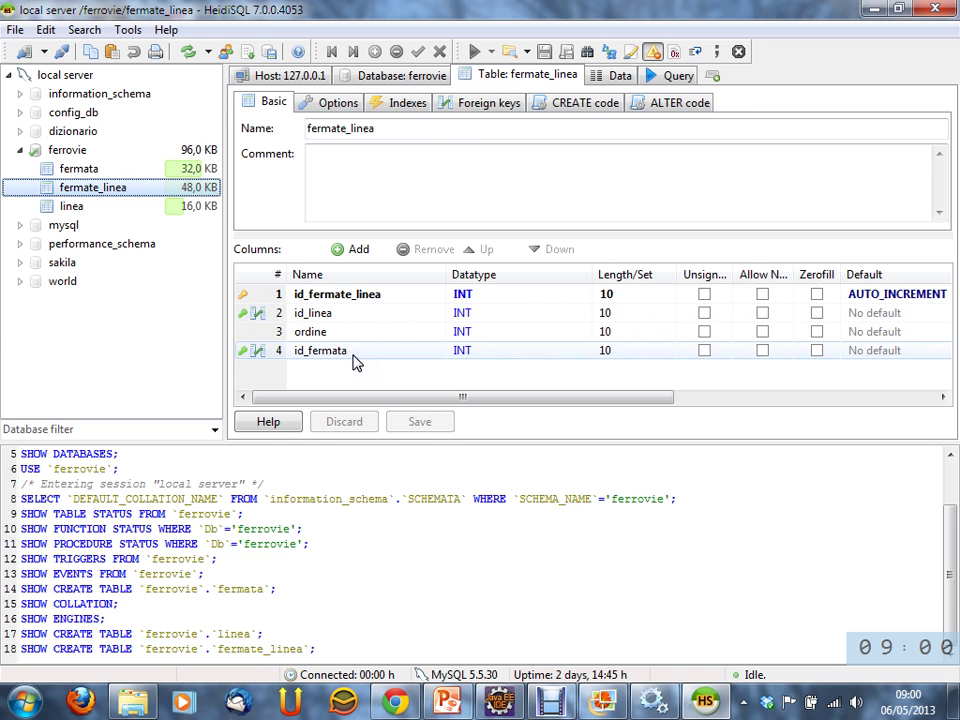
Step: Examine the foreign keys of the fermate_linea table and its ordine column
click(464, 101)
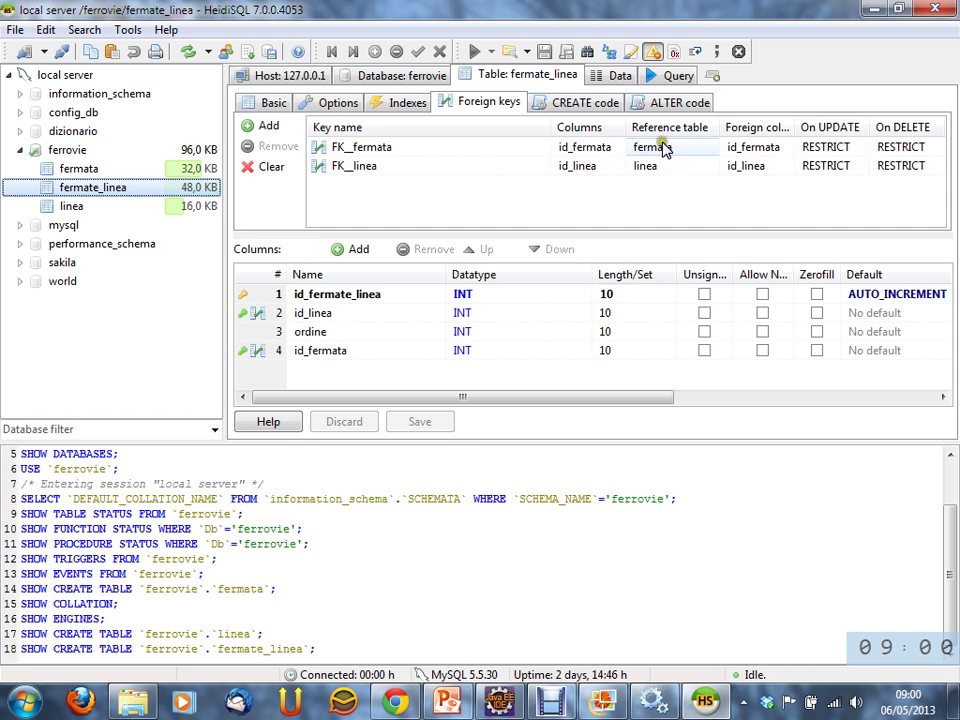
double_click(322, 332)
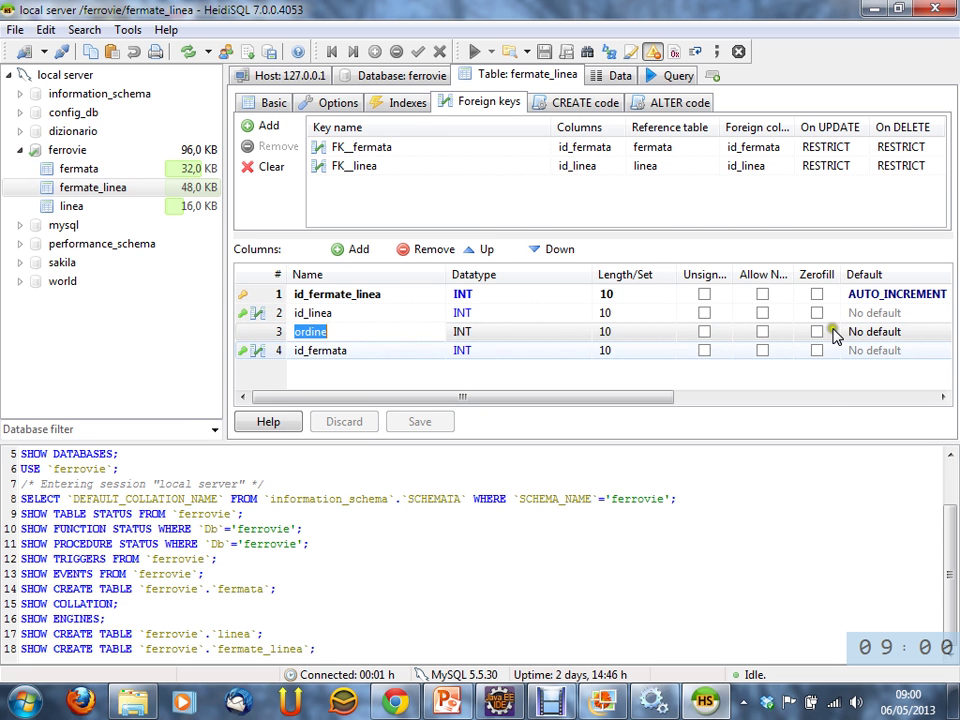
click(806, 370)
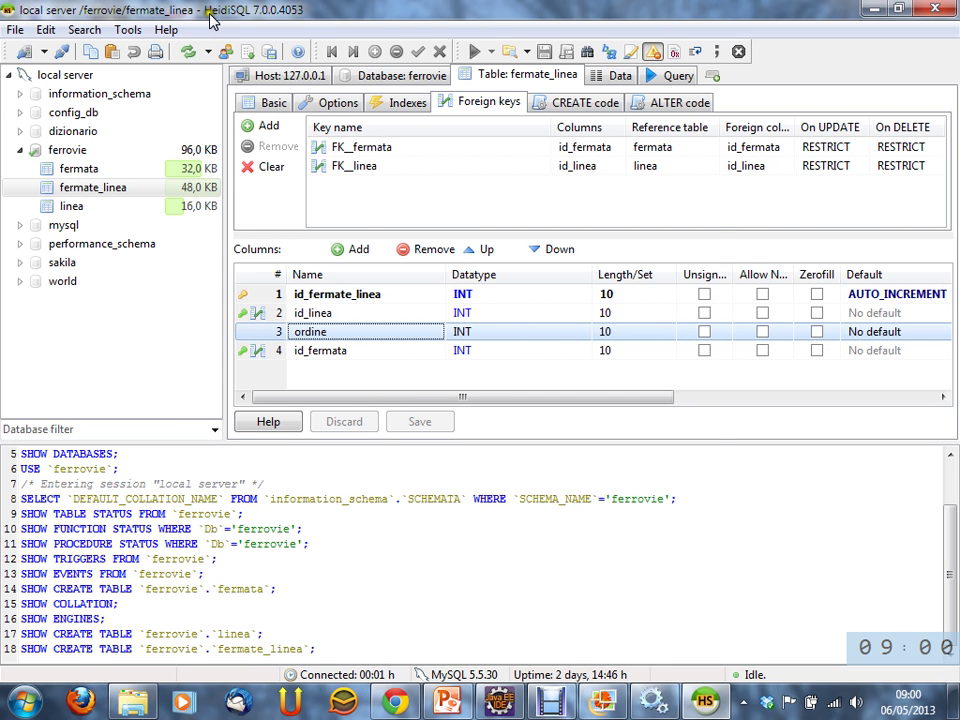
Step: View the database client's version information and close the About dialog
click(165, 30)
click(204, 182)
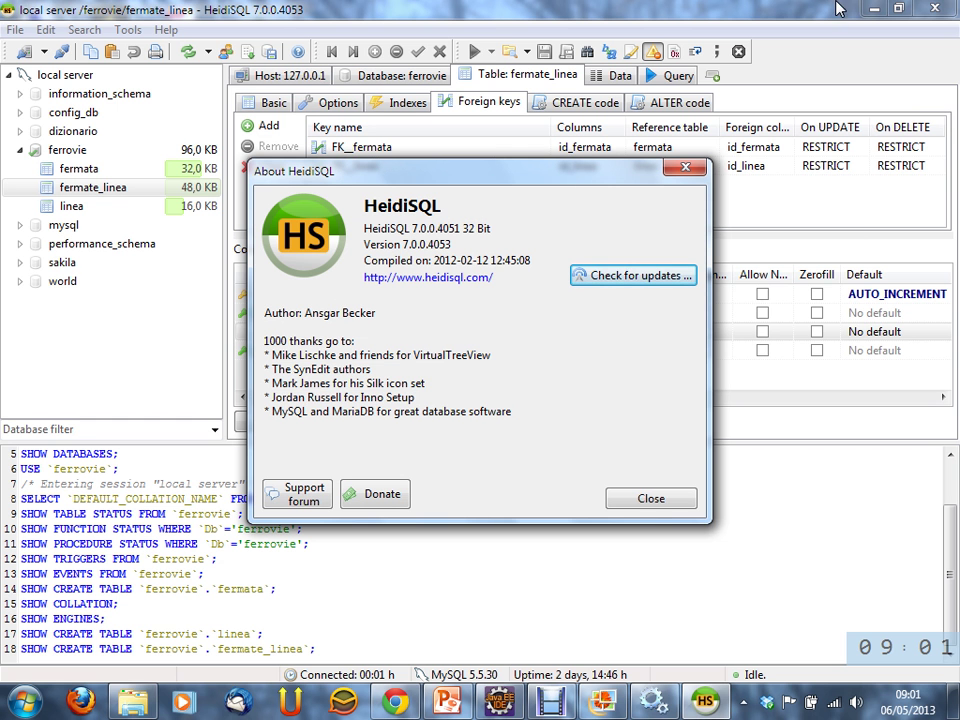
click(658, 503)
click(620, 498)
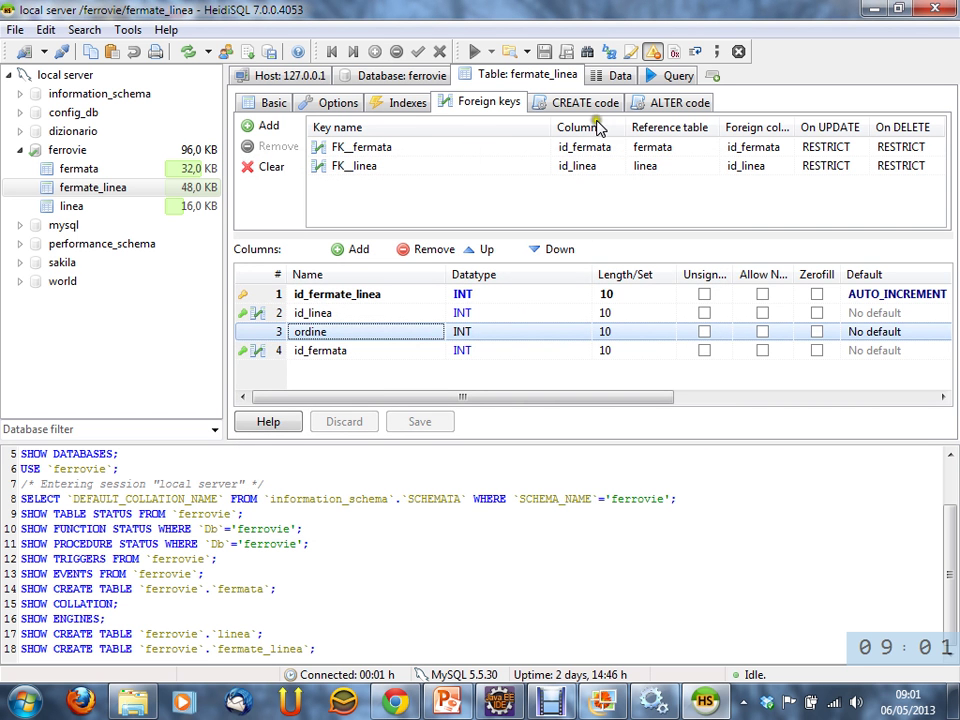
click(467, 165)
click(432, 156)
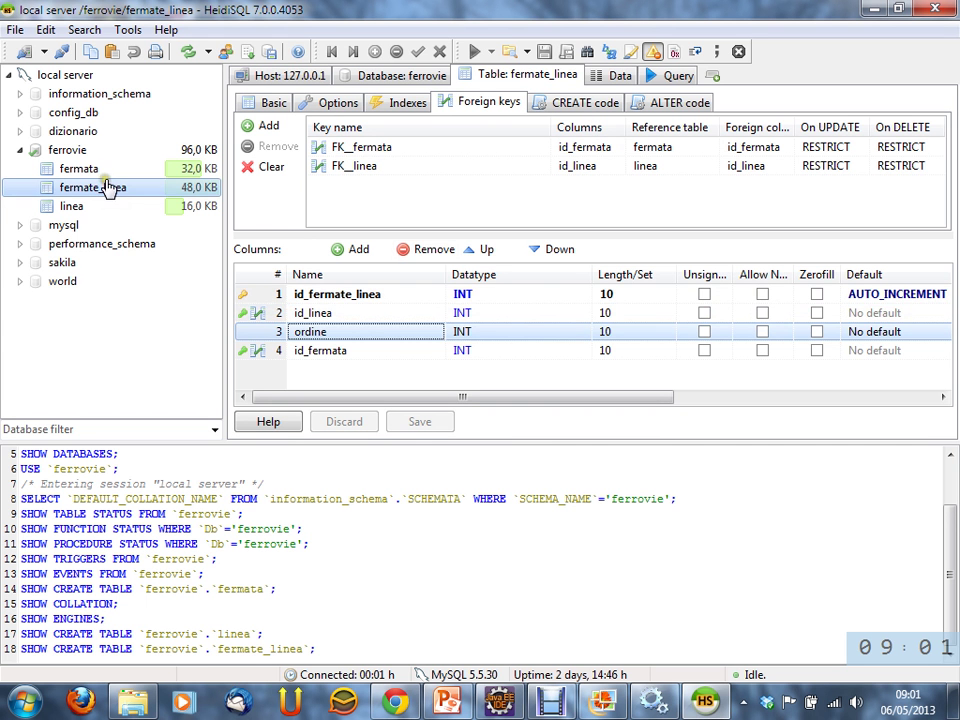
Step: Open the data of the fermata table and read through its list of stops and their ids
click(68, 168)
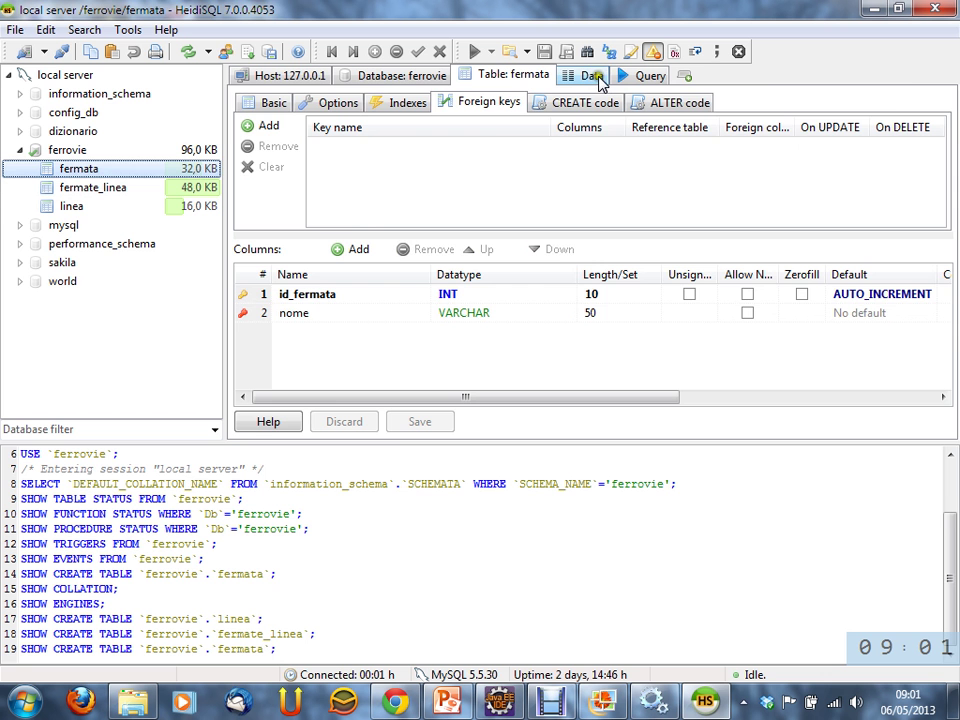
click(600, 78)
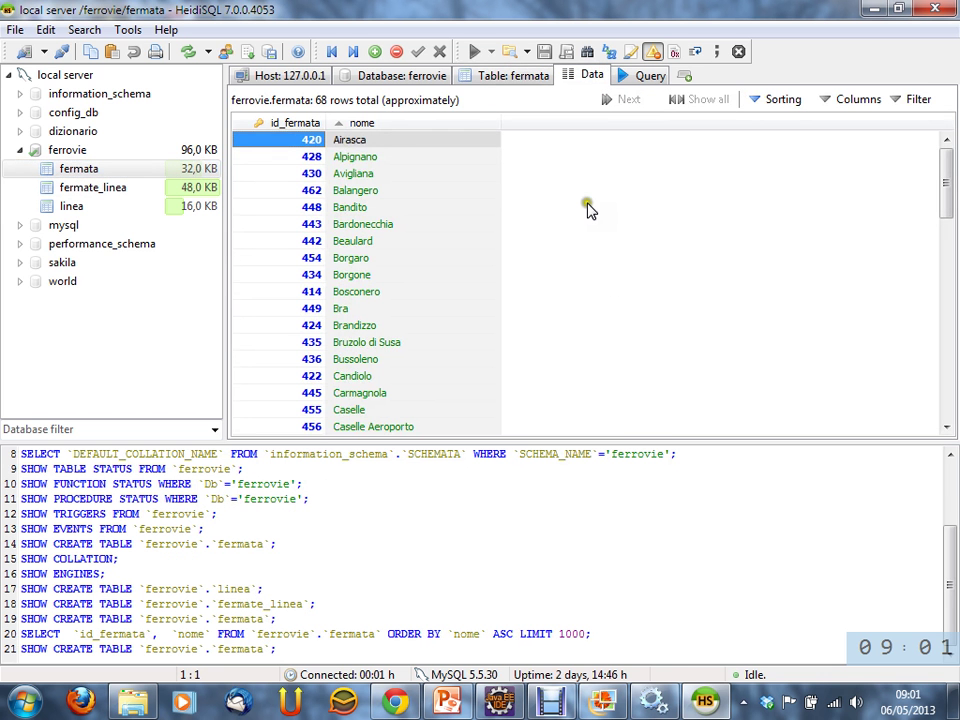
drag(945, 184, 947, 148)
scroll(634, 249, down, 5)
scroll(650, 262, down, 10)
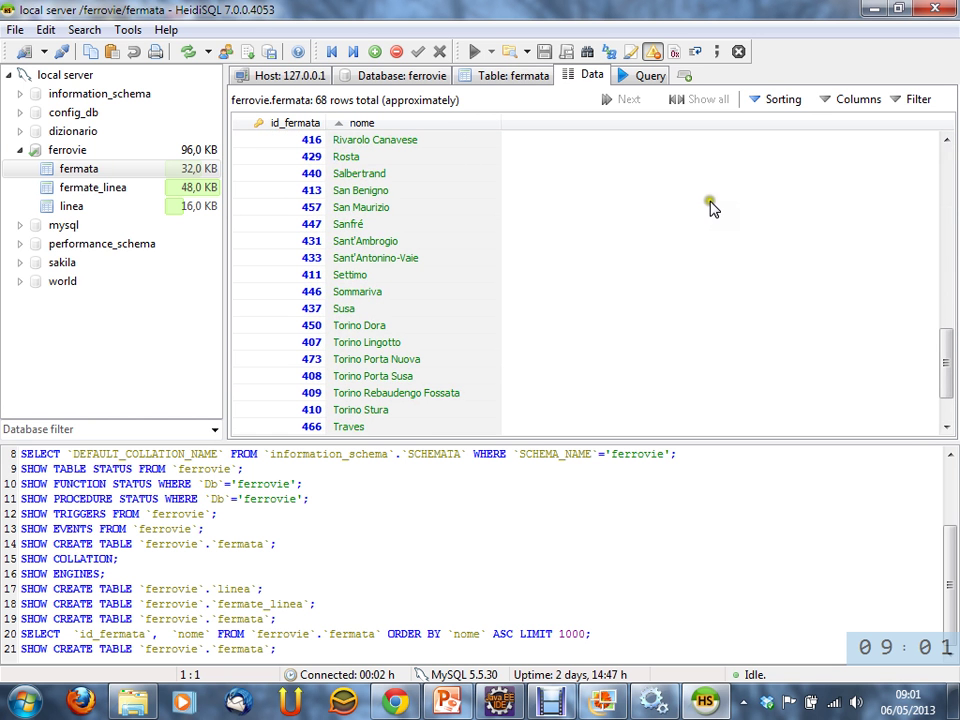
scroll(706, 186, down, 2)
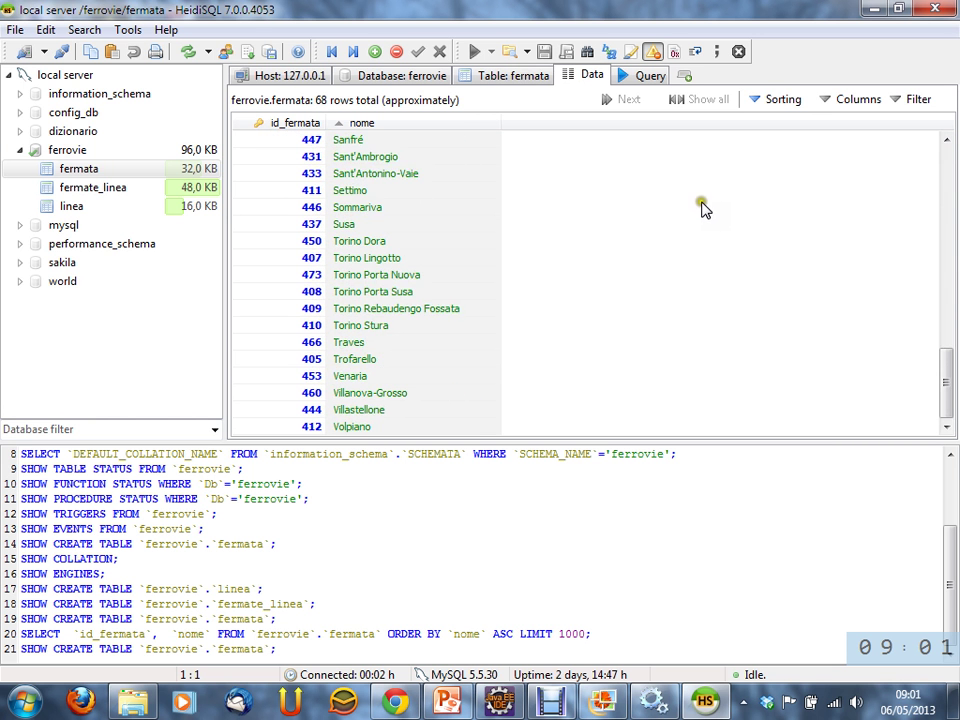
scroll(700, 207, up, 9)
scroll(643, 221, down, 9)
scroll(651, 214, up, 13)
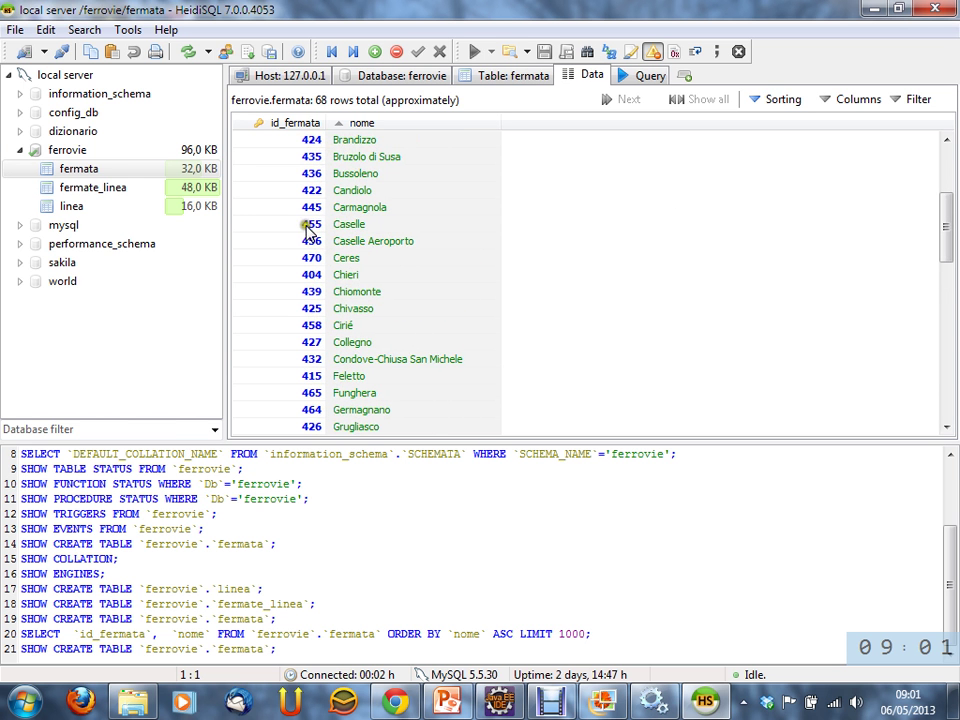
scroll(660, 259, up, 4)
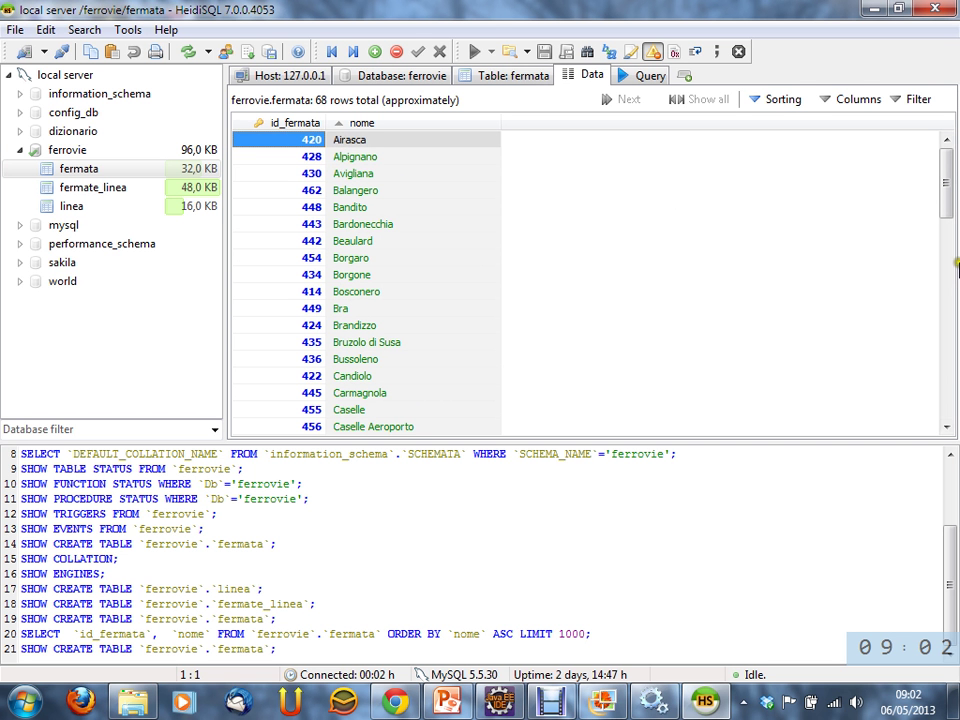
scroll(364, 180, down, 9)
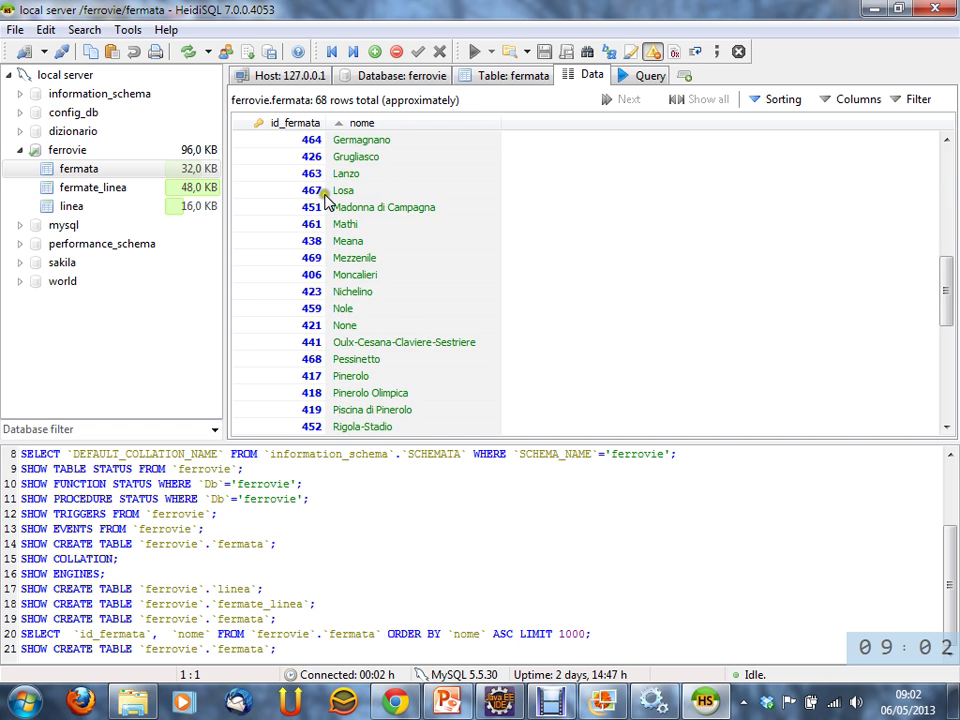
scroll(325, 197, up, 9)
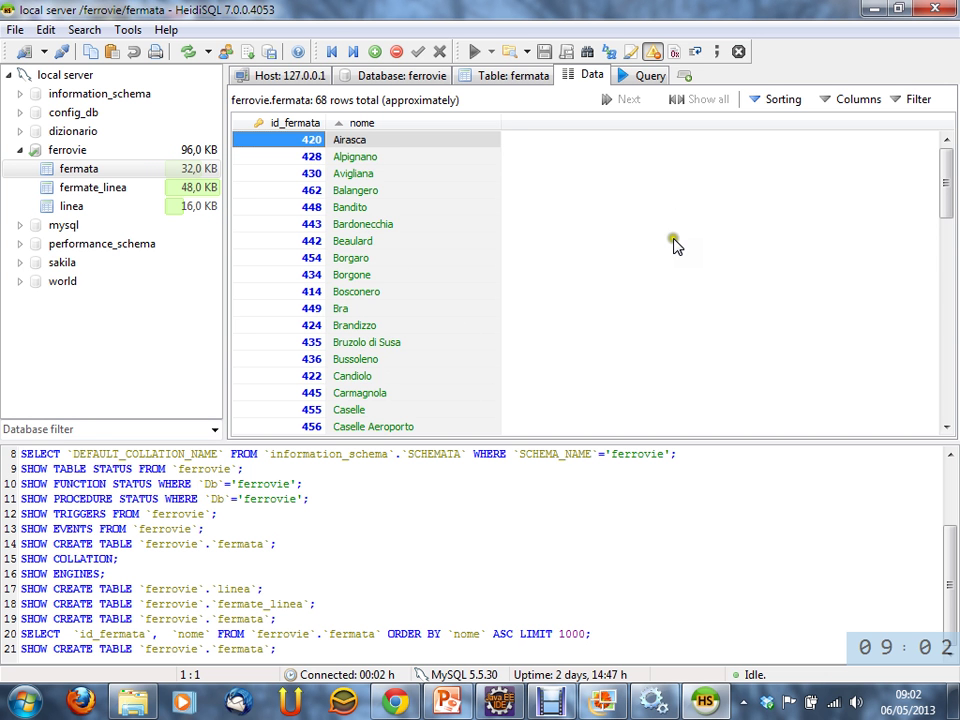
Step: Look through the fermata table's stops down to the last rows and return to the first row
scroll(650, 232, down, 13)
scroll(646, 220, down, 4)
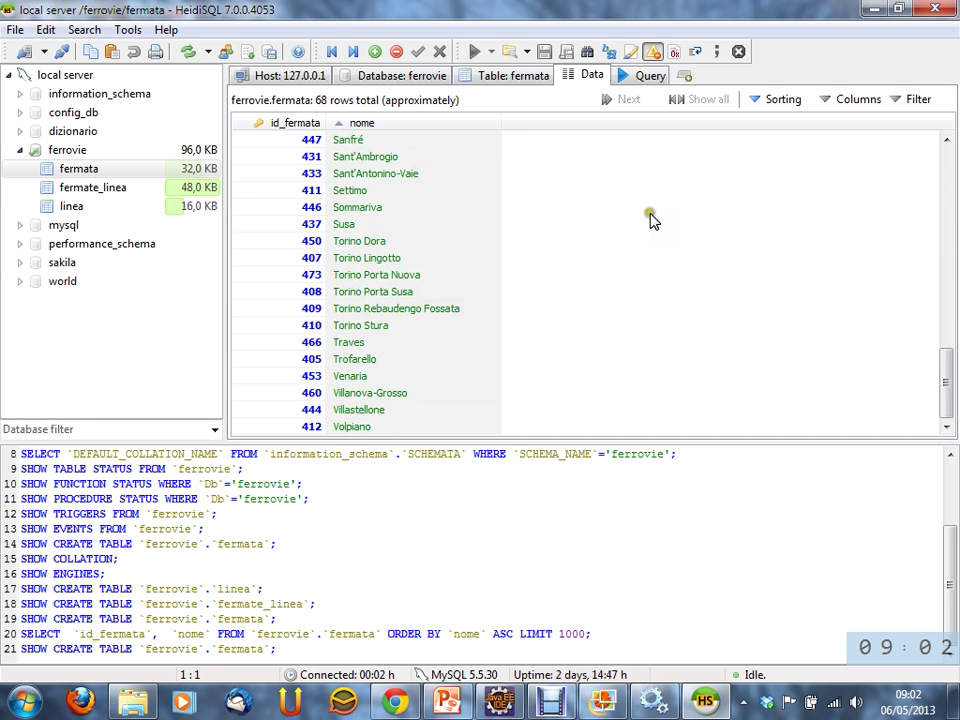
scroll(648, 220, up, 17)
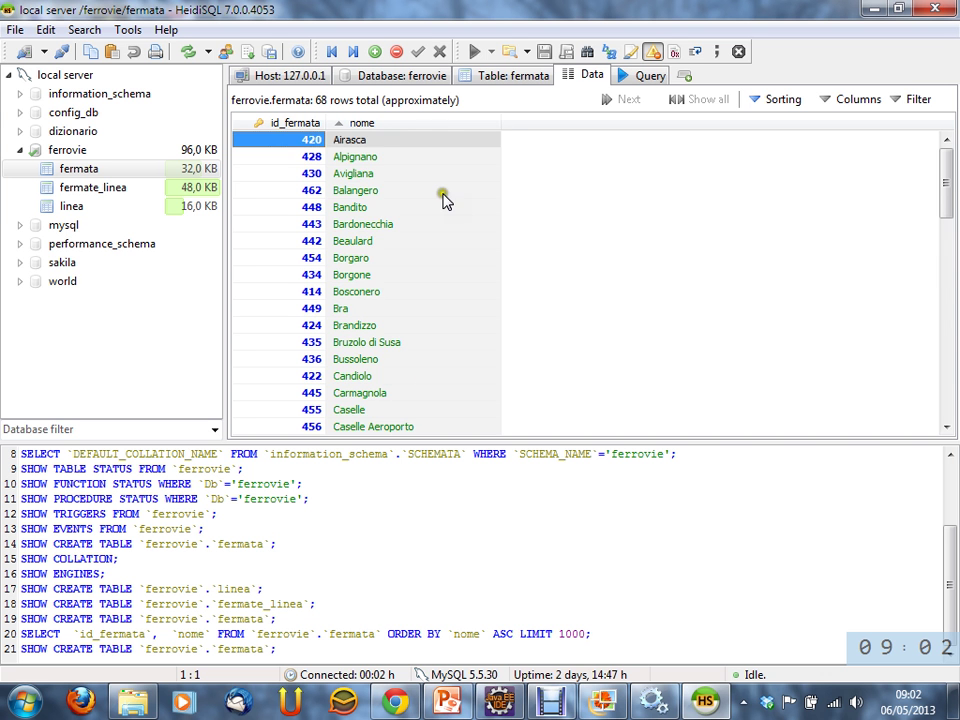
scroll(443, 205, down, 9)
scroll(465, 262, down, 6)
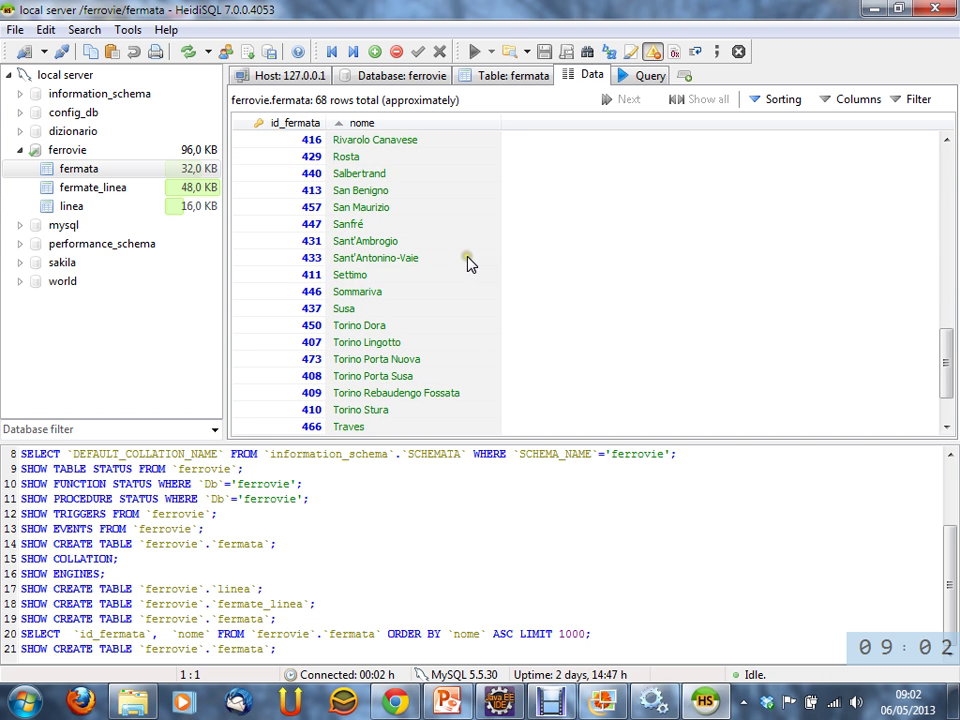
scroll(467, 255, up, 15)
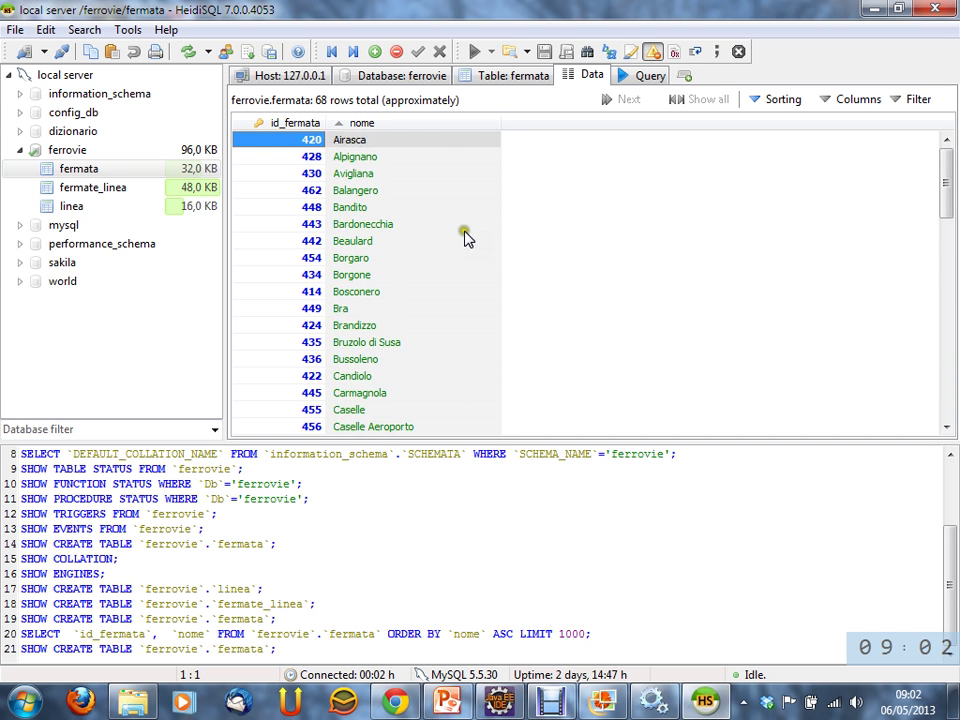
Step: View the rows of the linea table in the ferrovie database, down to the metro line
click(63, 207)
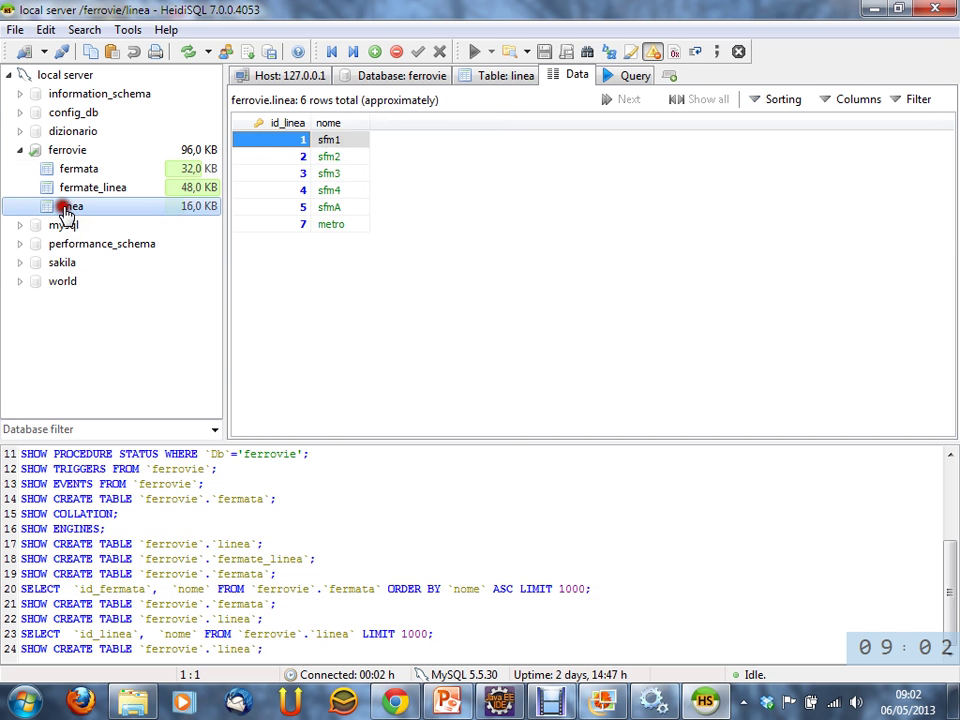
key(ctrl+End)
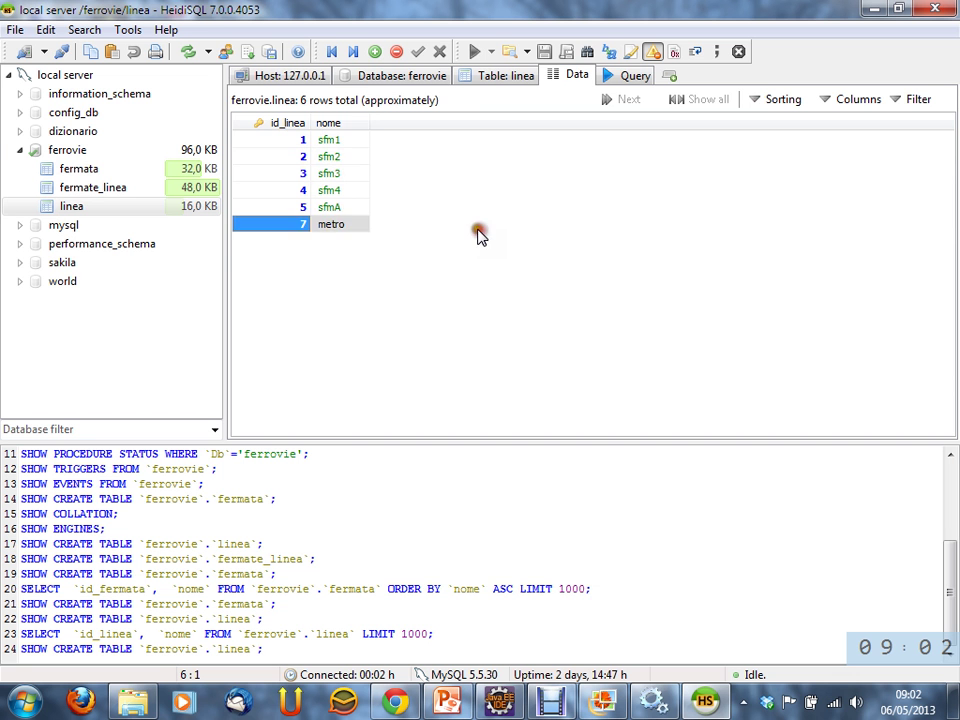
click(478, 235)
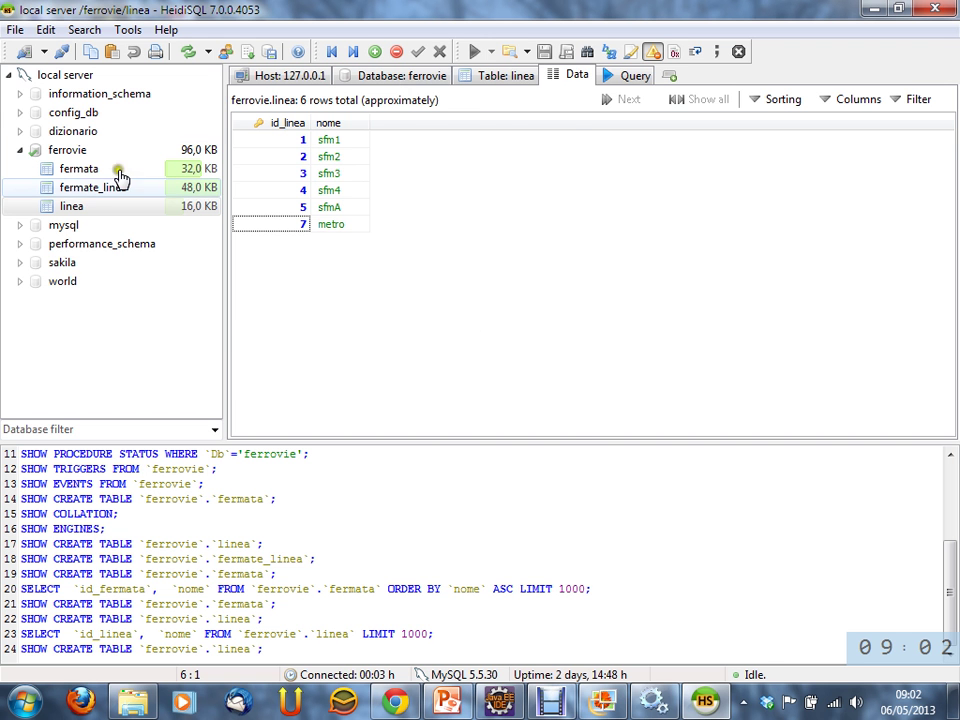
Step: Open the data of the fermate_linea table and examine the line, order and stop values of line 1's rows 2, 3 and 13
click(80, 187)
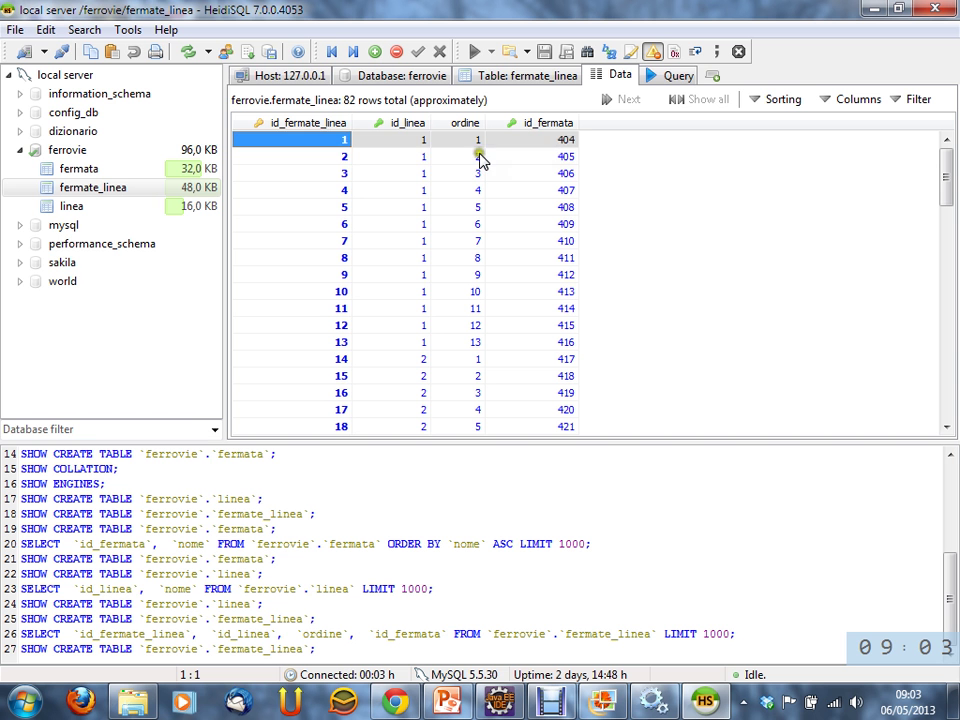
click(410, 157)
click(472, 157)
click(533, 157)
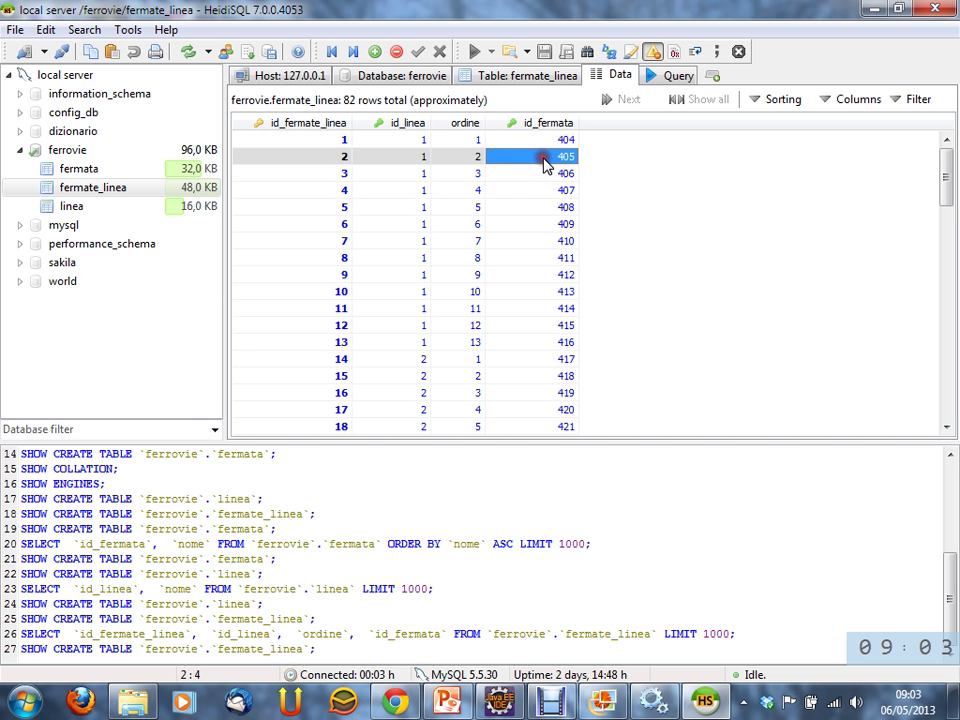
click(411, 174)
click(478, 174)
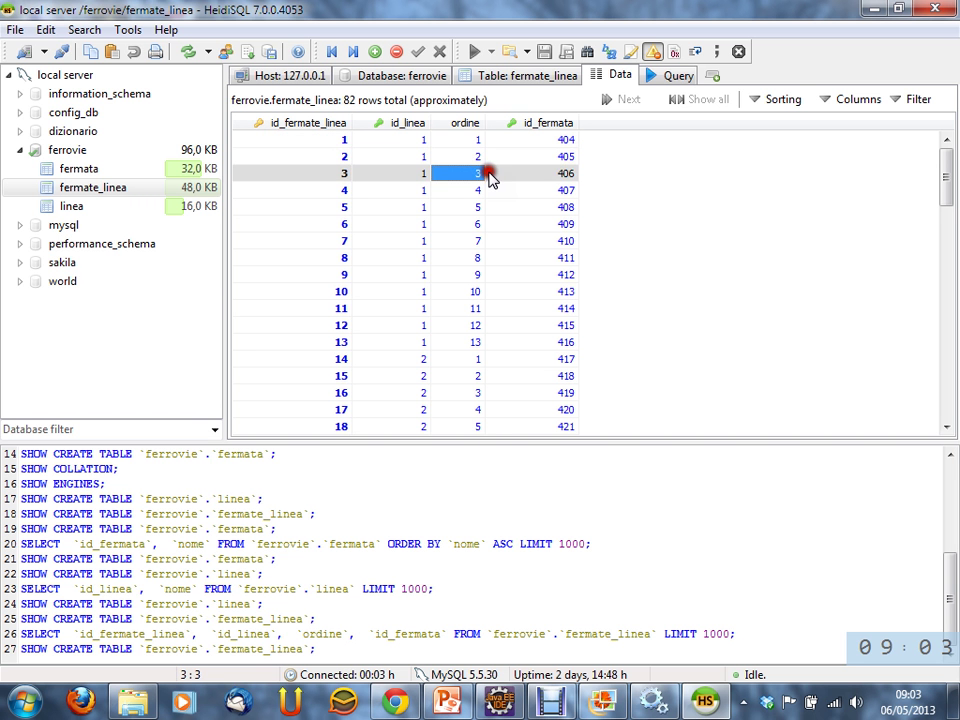
click(505, 176)
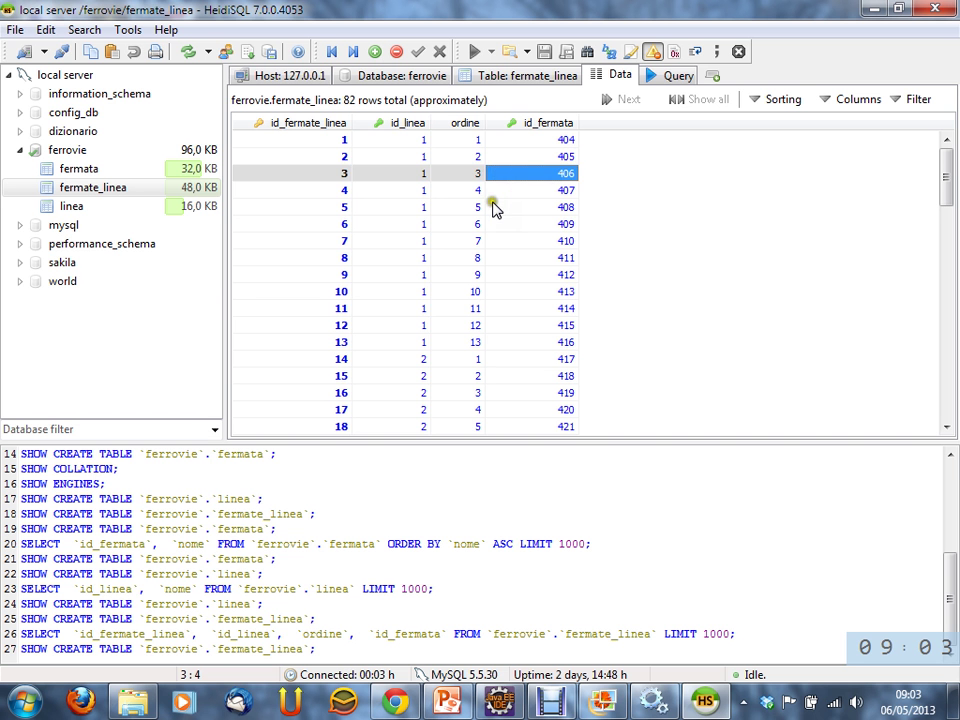
click(420, 343)
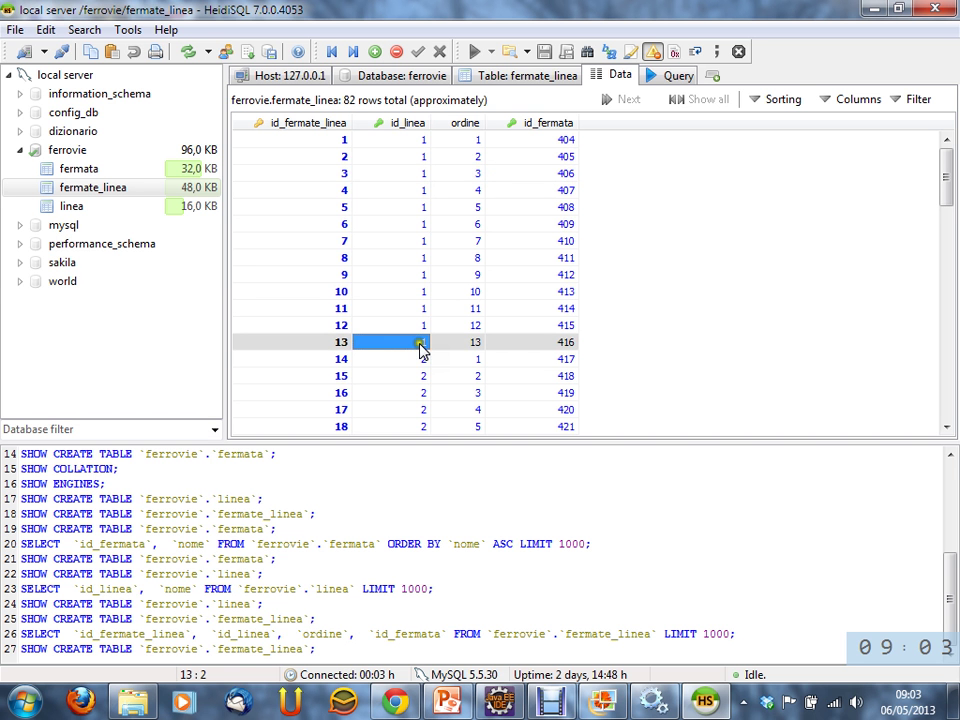
click(472, 346)
click(519, 345)
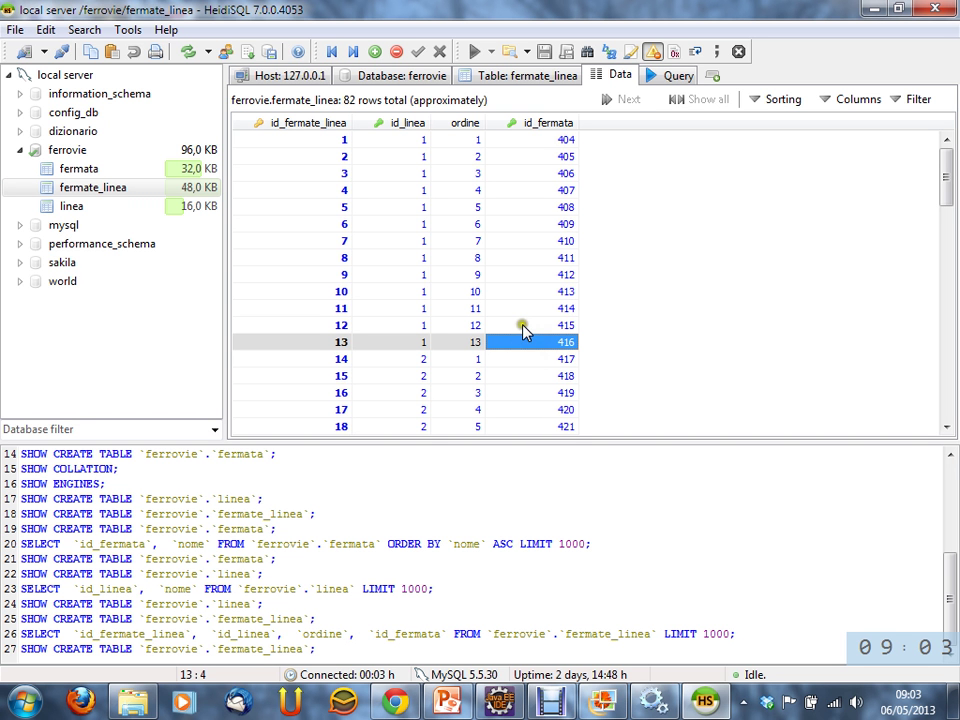
Step: Check which line and stop names the foreign keys of fermate_linea row 8 refer to, leaving the values as they are
click(401, 257)
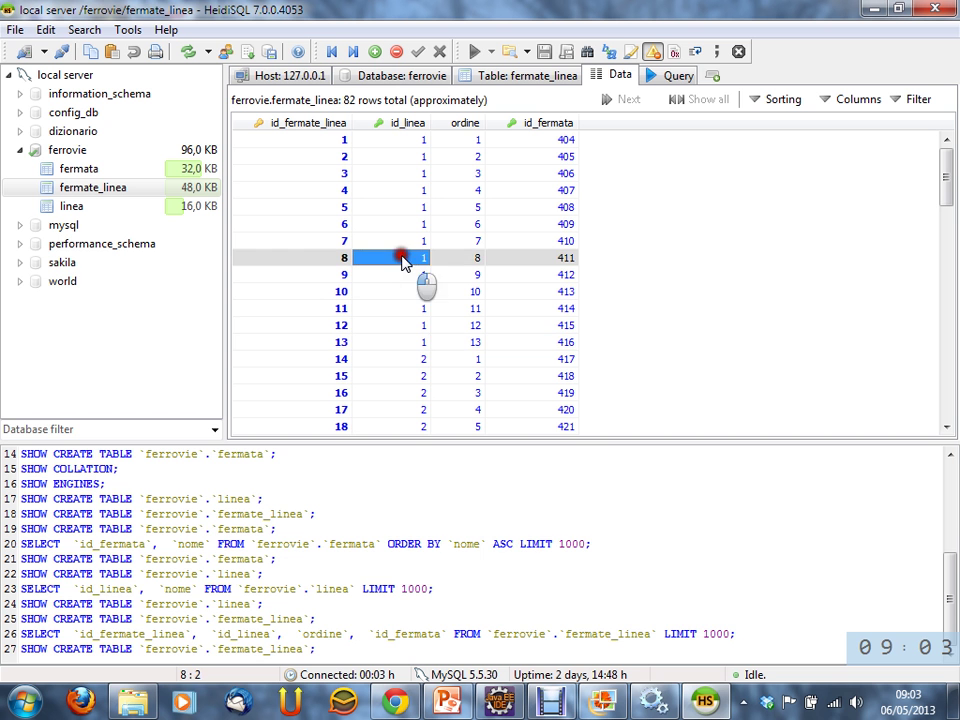
click(418, 259)
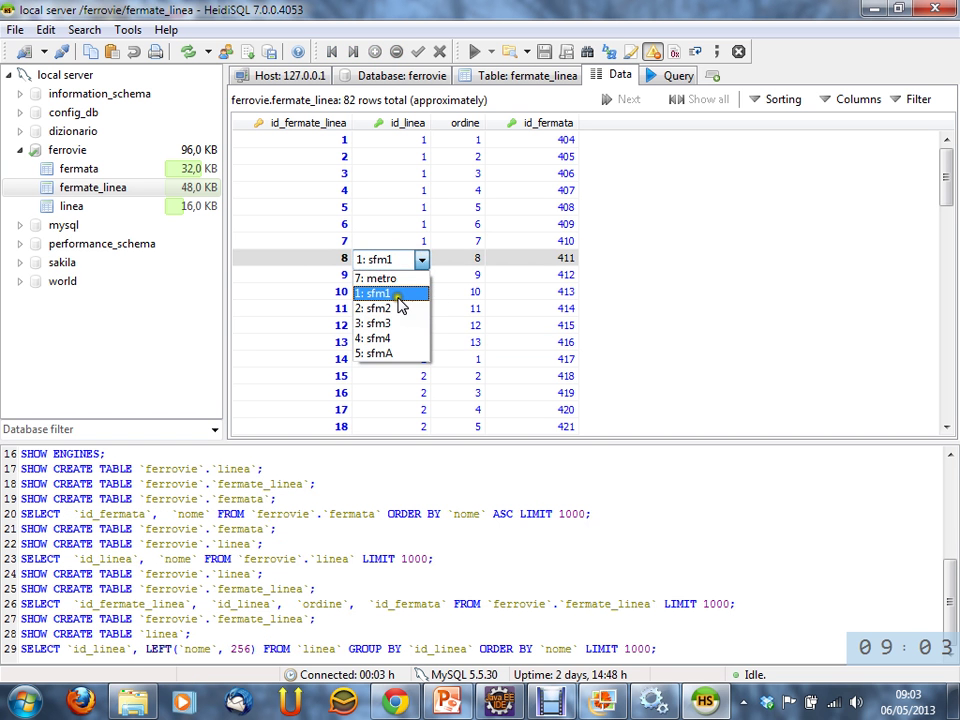
click(421, 260)
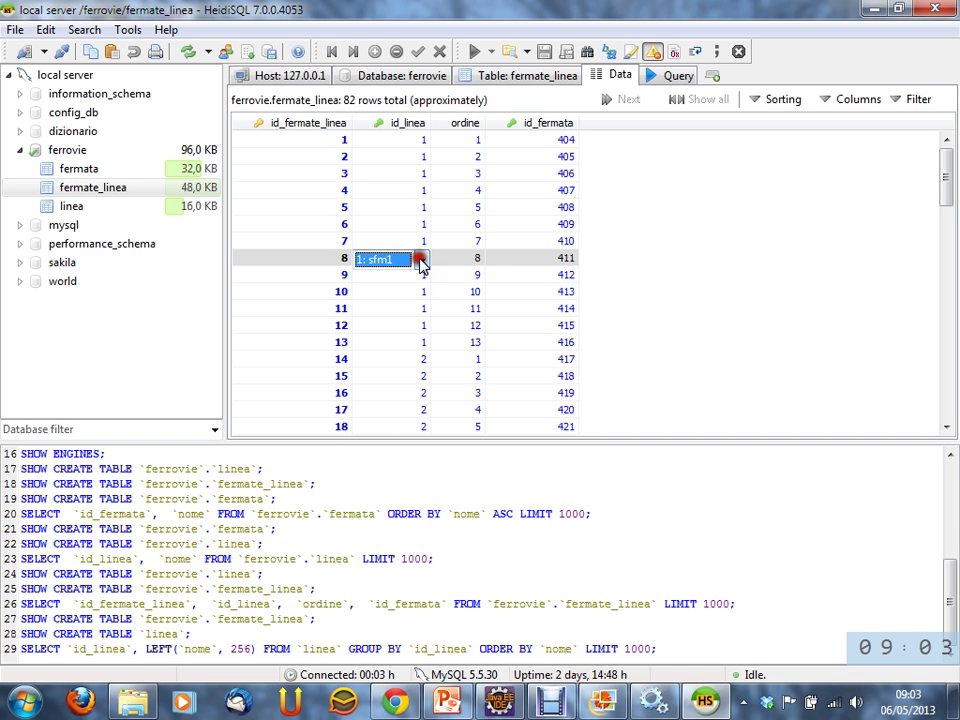
click(540, 258)
click(566, 257)
click(570, 259)
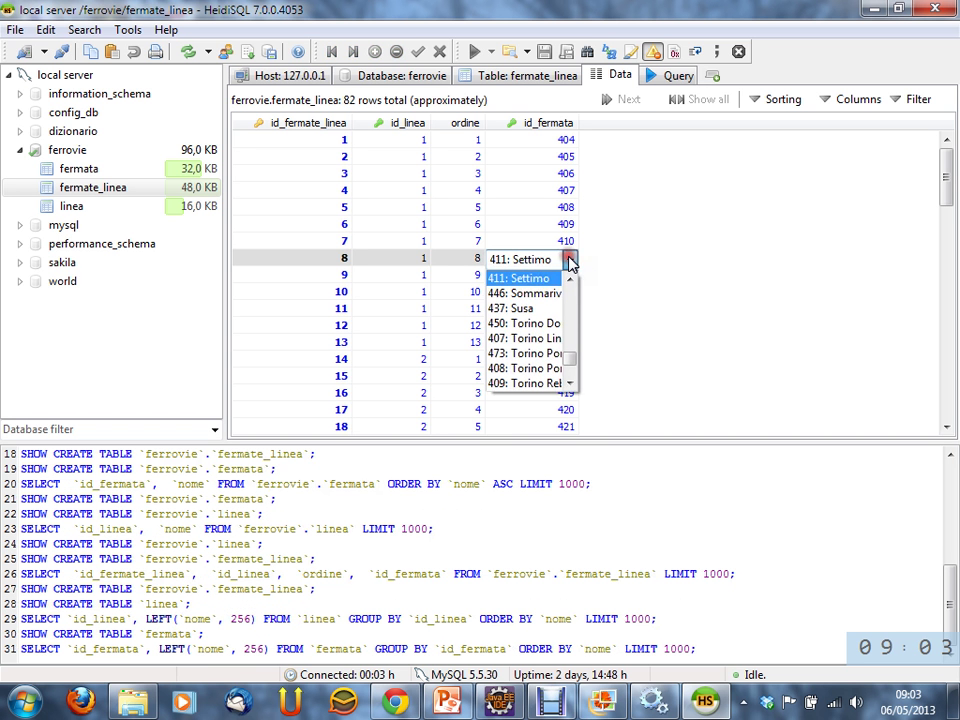
click(626, 262)
click(626, 262)
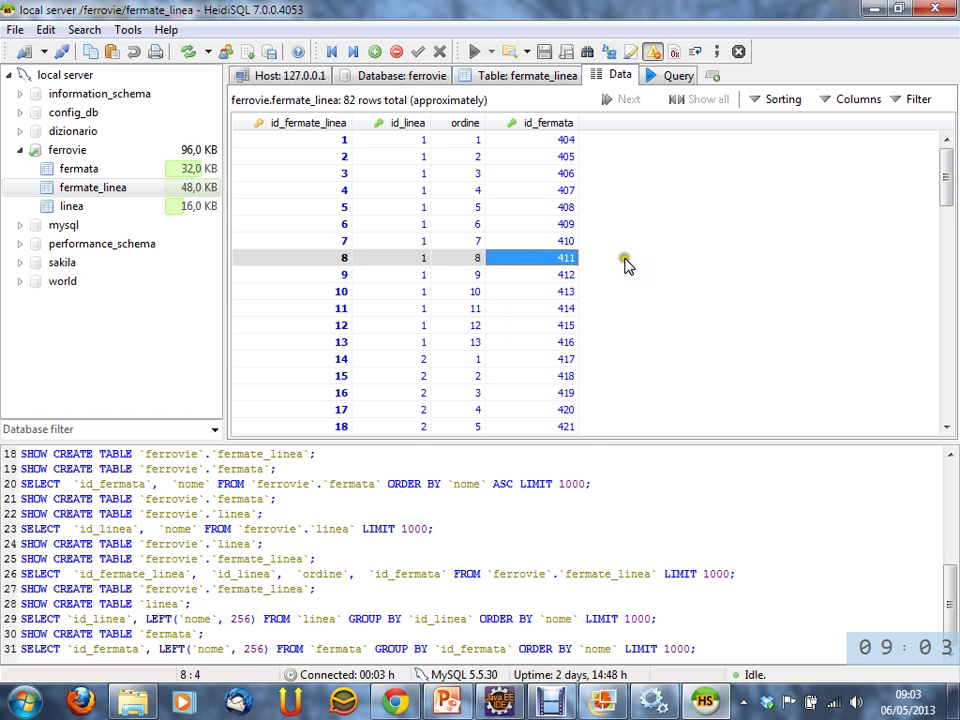
Step: Read through the fermate_linea rows of the remaining lines, following the order numbering of each line's stops to the last row
scroll(576, 272, down, 3)
scroll(586, 271, up, 2)
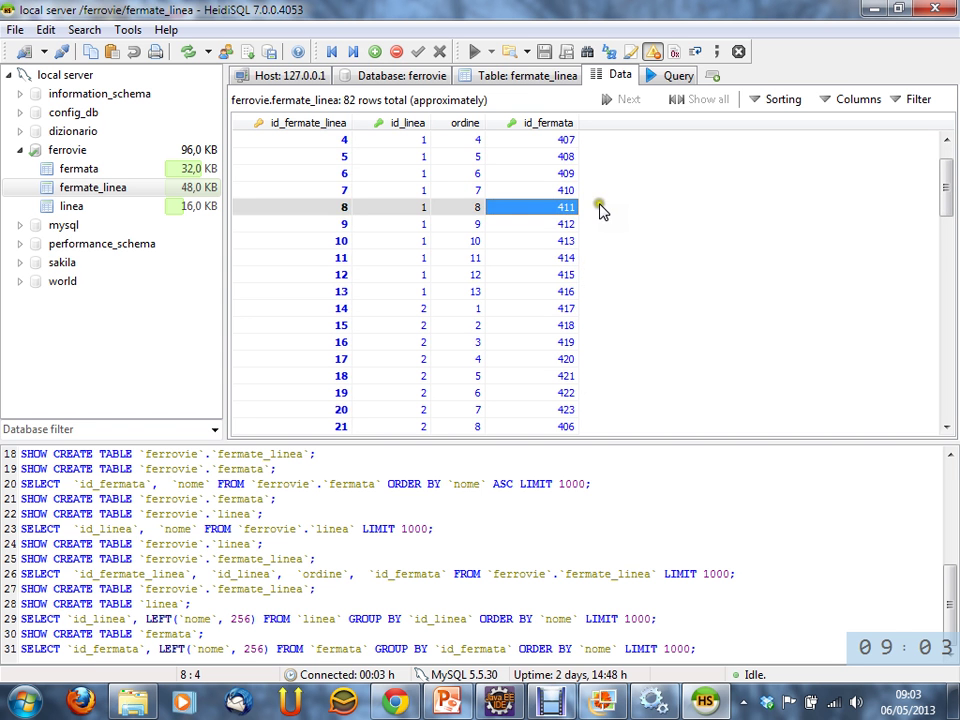
scroll(600, 238, down, 1)
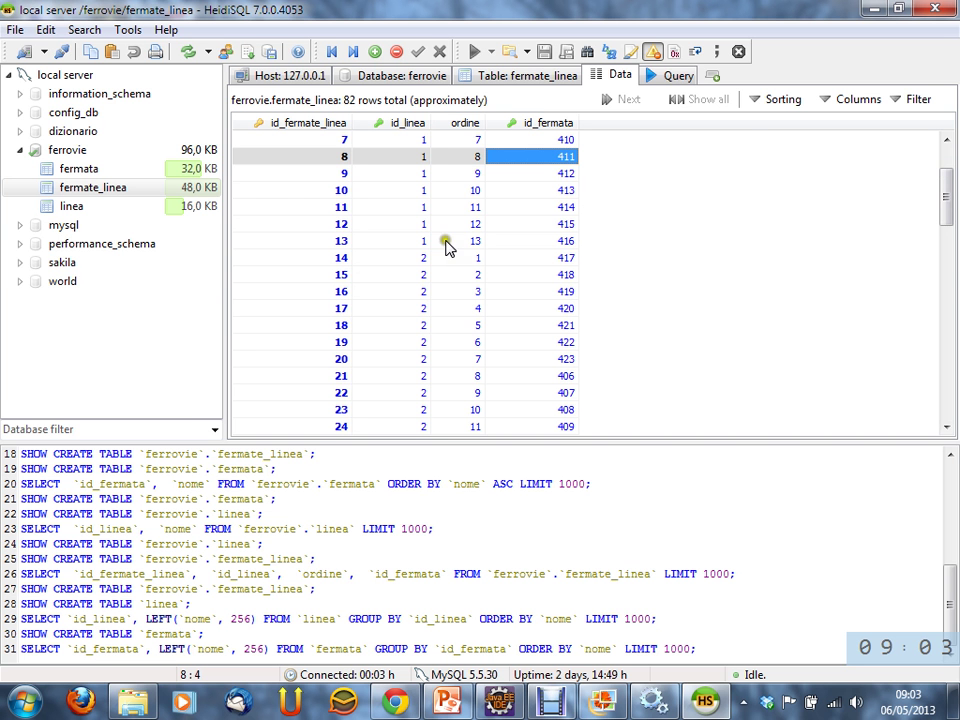
scroll(754, 223, down, 1)
click(474, 207)
scroll(722, 242, down, 2)
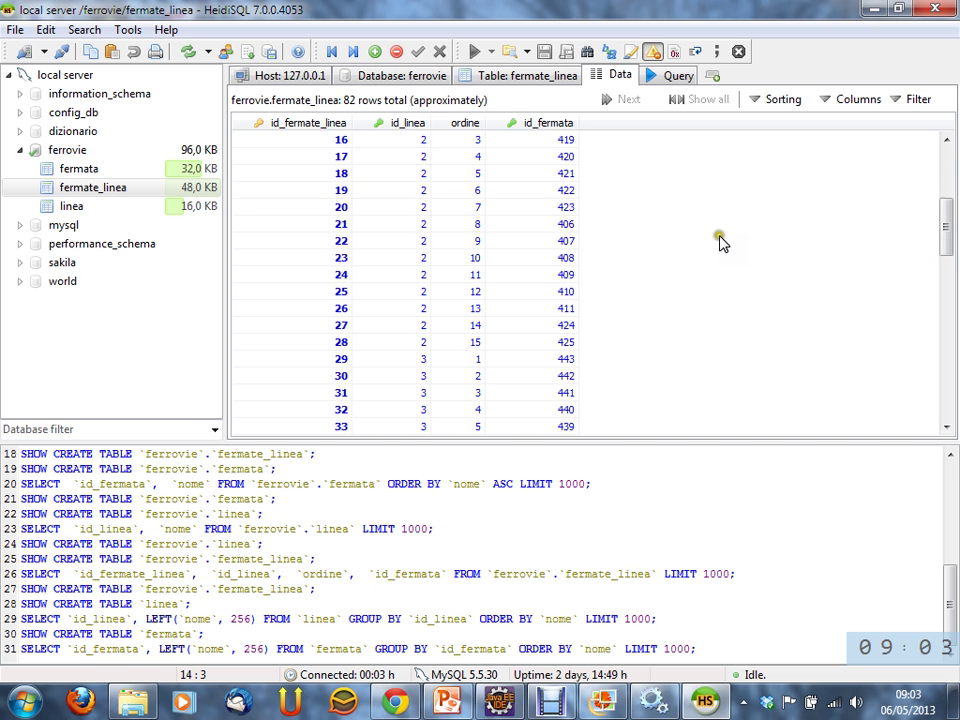
scroll(468, 195, up, 1)
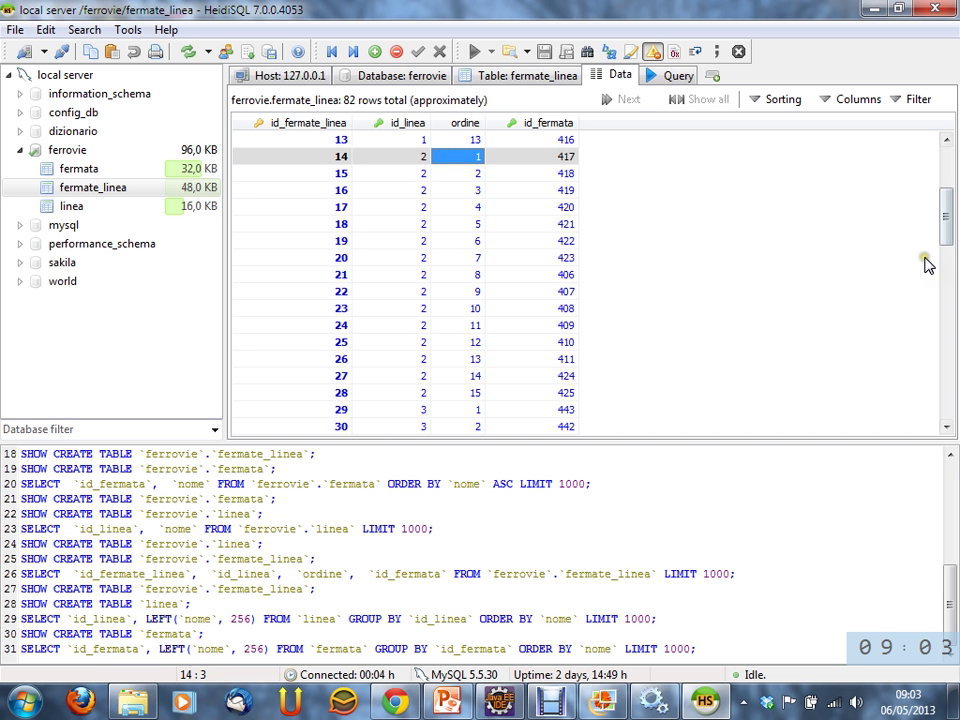
scroll(838, 281, down, 4)
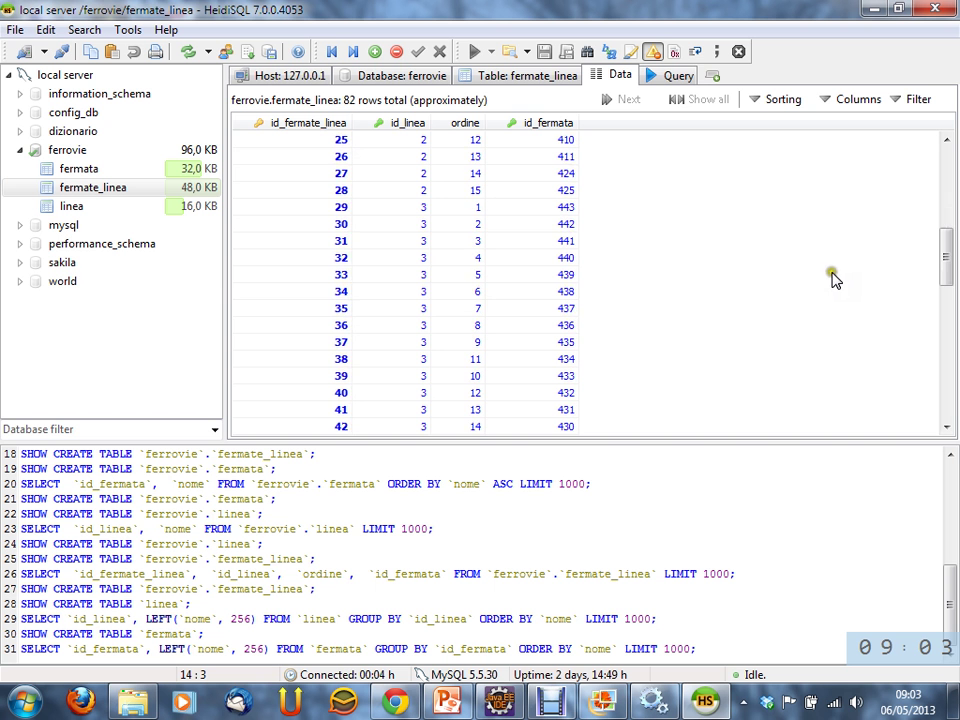
scroll(497, 262, down, 3)
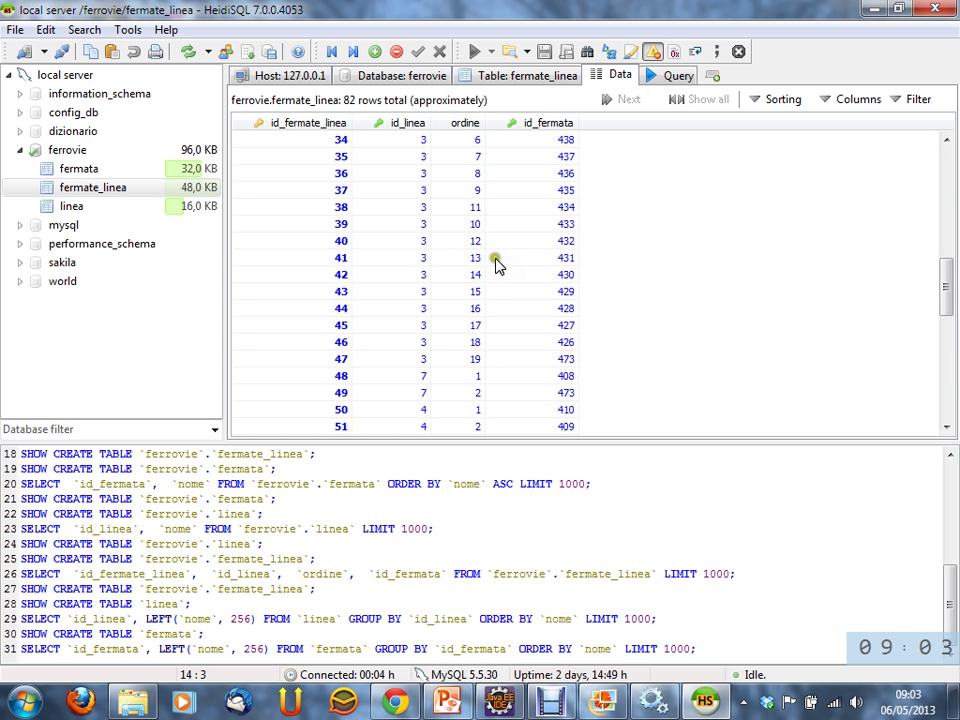
scroll(463, 362, down, 1)
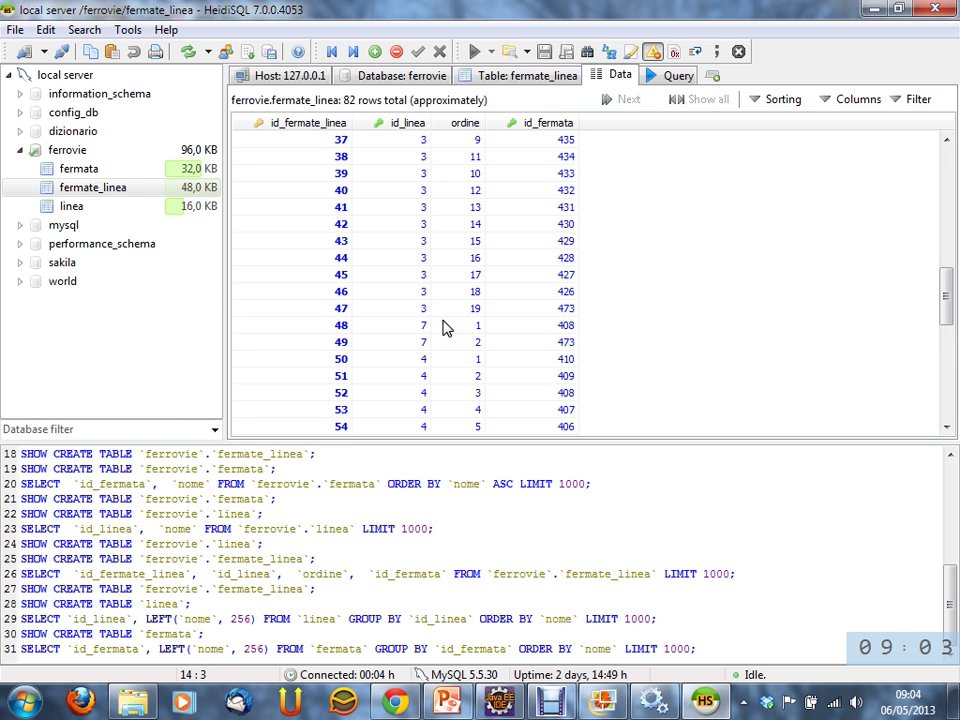
scroll(458, 310, down, 1)
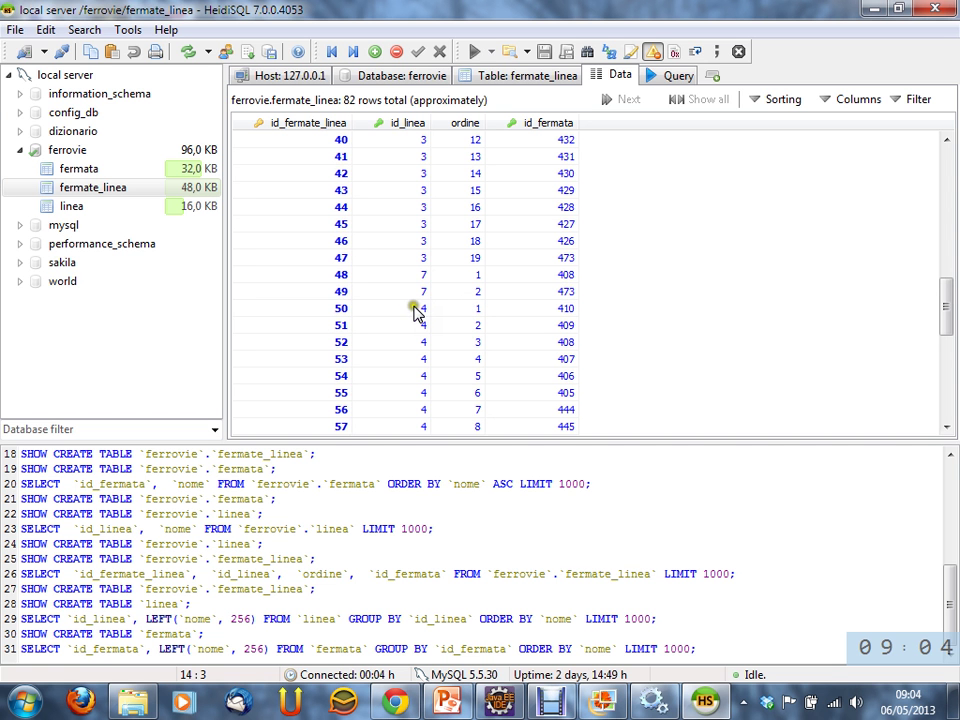
scroll(410, 328, down, 1)
scroll(409, 330, down, 2)
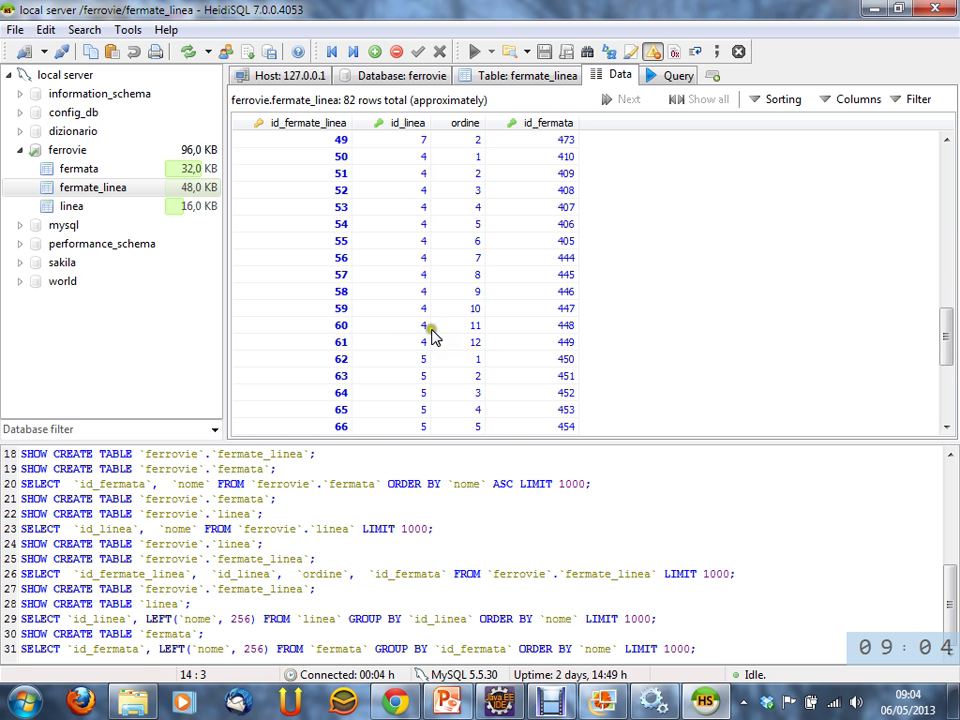
scroll(470, 345, down, 5)
scroll(467, 345, down, 1)
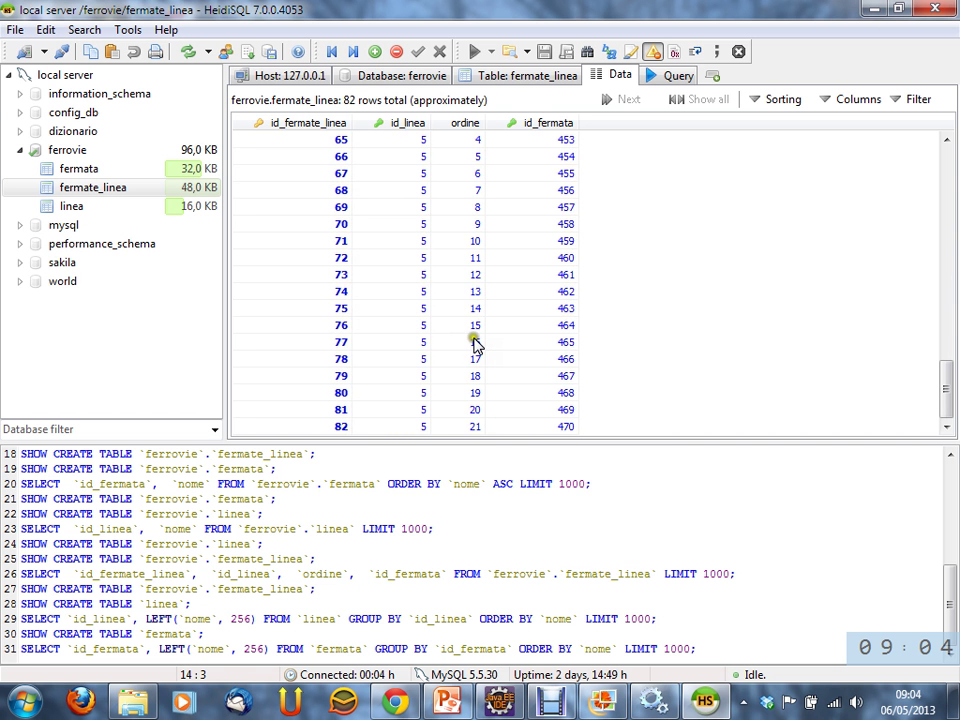
Step: Look up the line name behind the id_linea value of fermate_linea row 82, keeping 5: sfmA
click(414, 427)
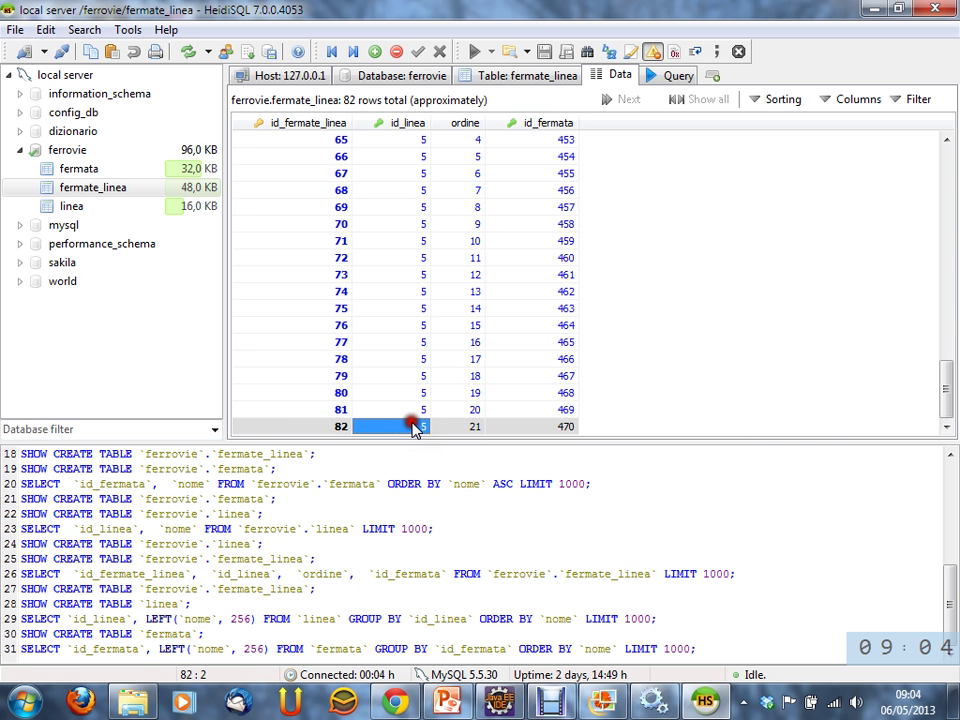
click(418, 428)
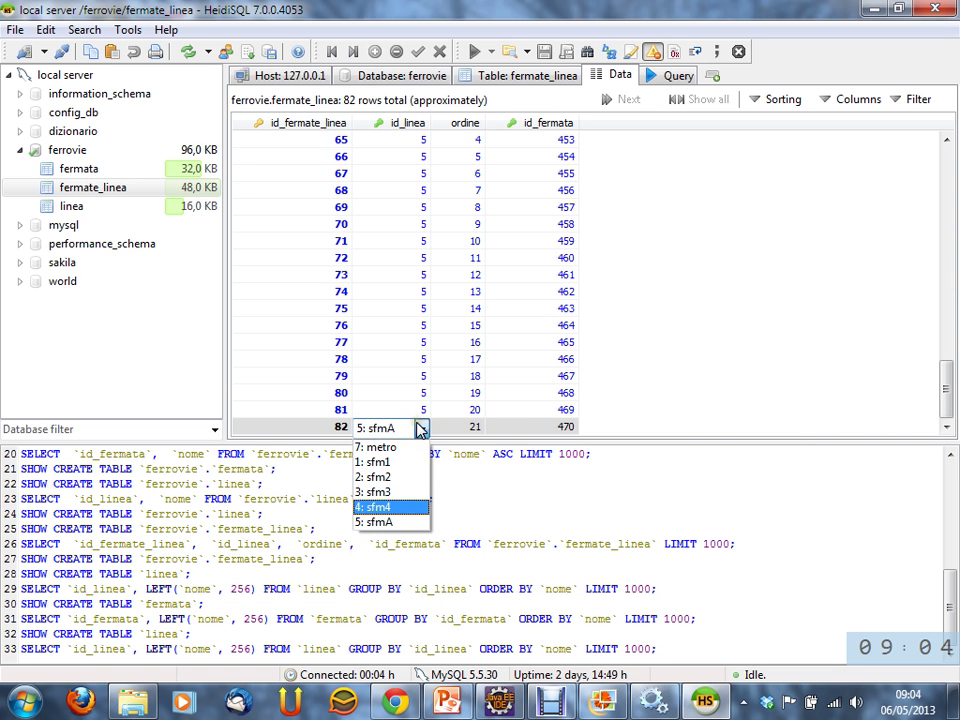
click(380, 522)
click(752, 393)
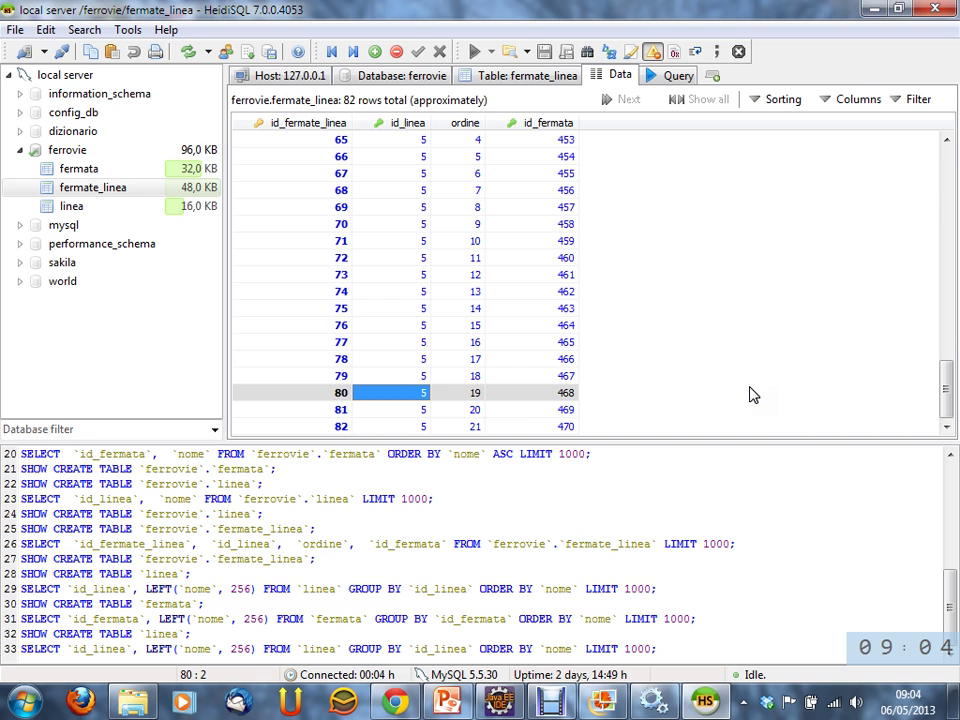
Step: Switch to the MappaSFM.jpg image in Windows Live Photo Gallery and examine the SFM network map's lines and stops
key(alt+Tab)
key(alt+Tab)
key(alt+Tab)
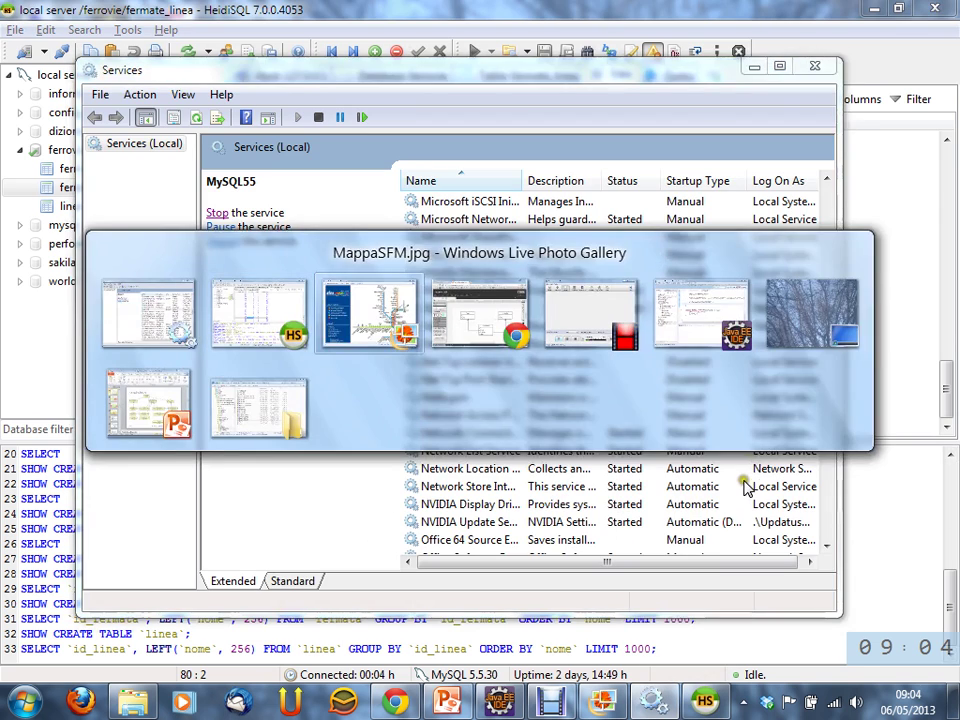
key(alt+Tab)
key(alt+Tab)
key(alt+Tab)
key(alt+Tab)
key(alt+Tab)
key(alt+Tab)
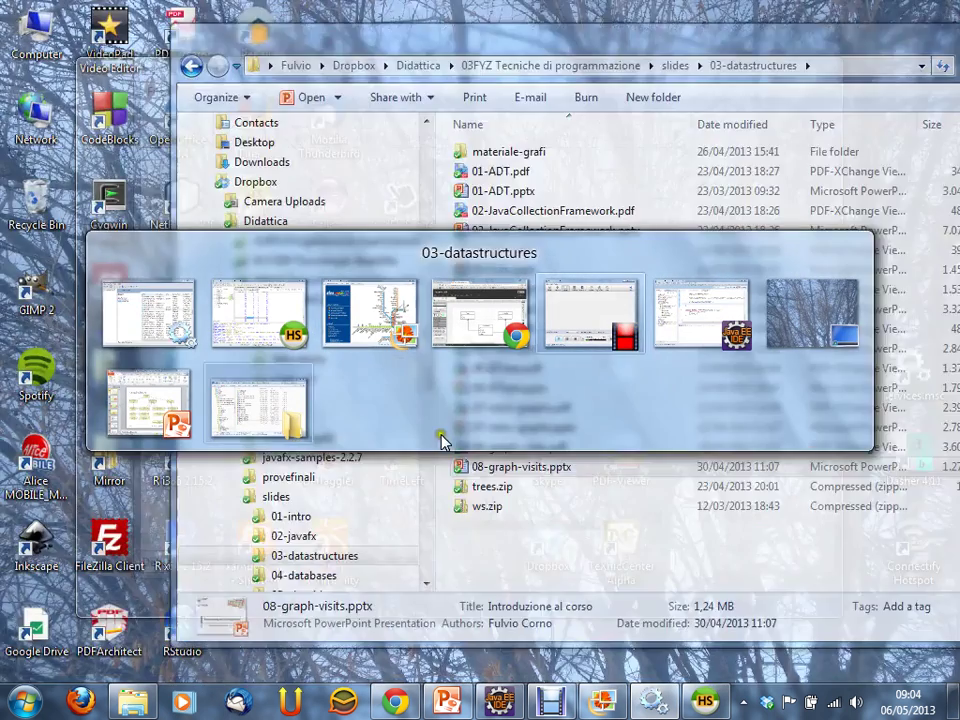
click(386, 317)
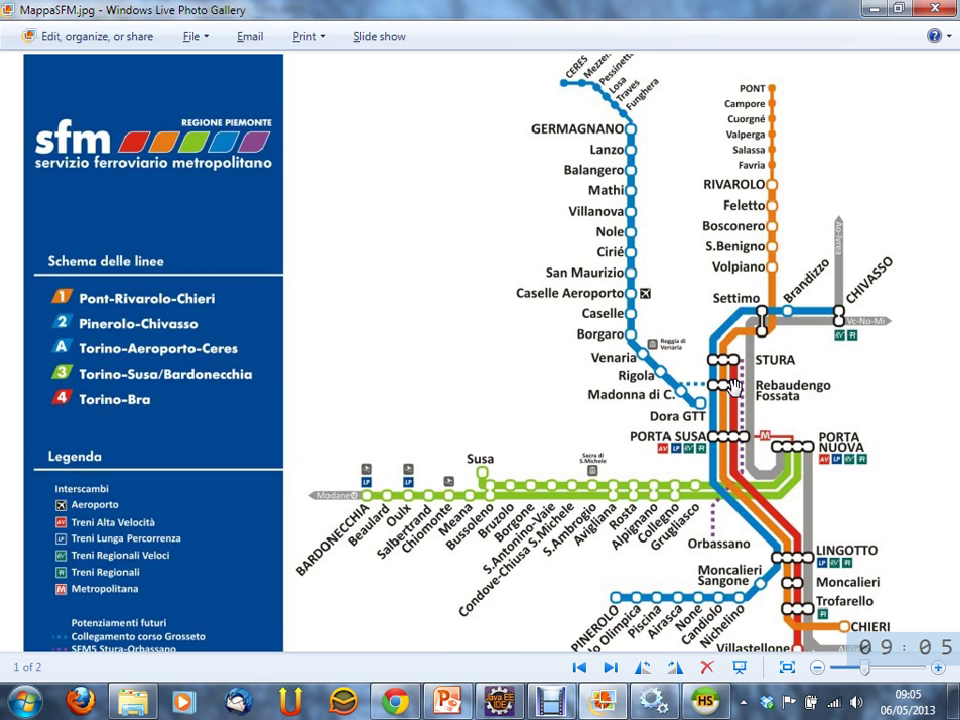
Step: Return to HeidiSQL, and from there switch to the Ferrovie SFM diagram in Lucidchart
key(alt+Tab)
key(alt+Tab)
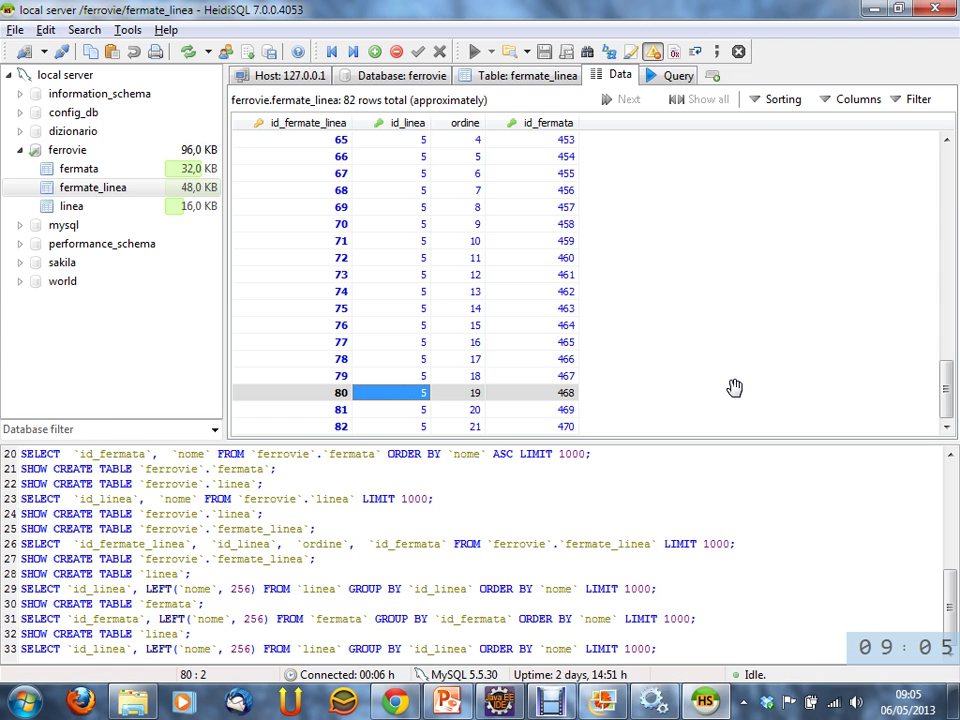
key(alt+Tab)
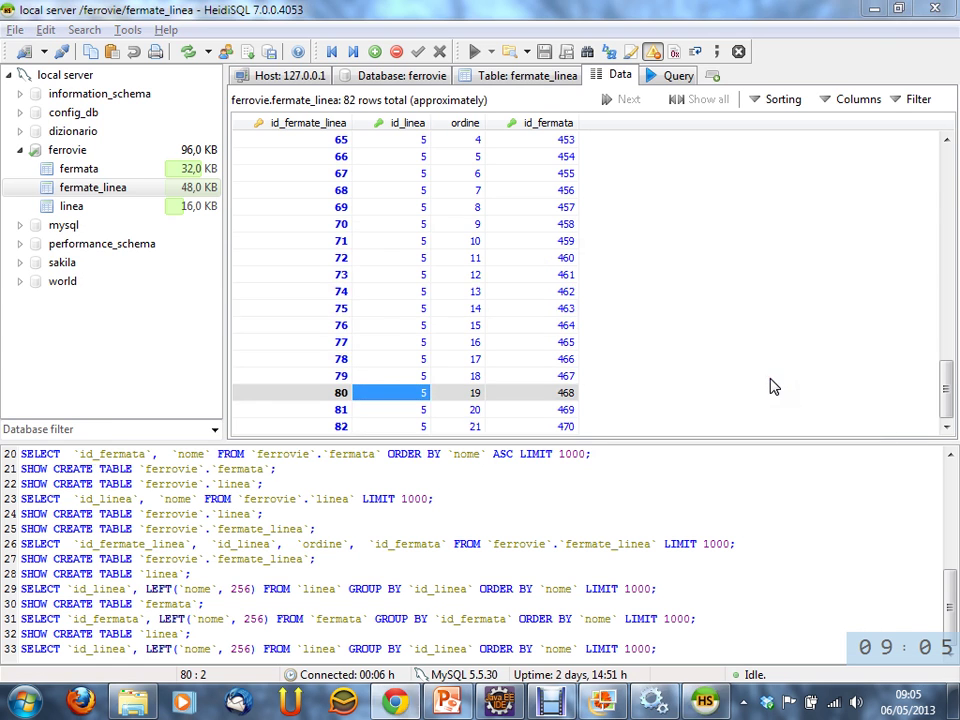
key(alt+Tab)
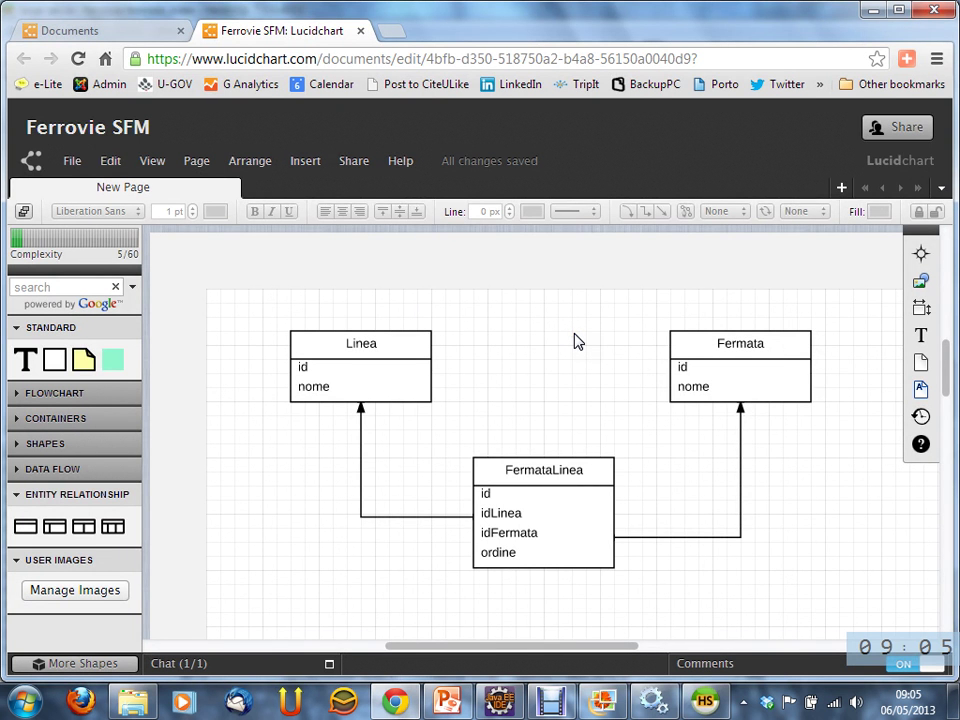